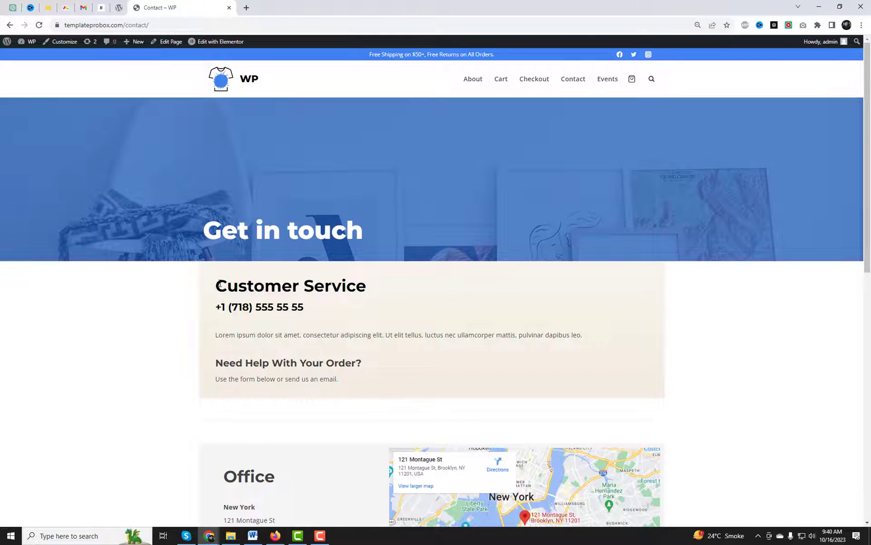
# Step: Open the admin-bar Dashboard link in a new browser tab and switch to it
pyautogui.moveTo(218, 284); pyautogui.dragTo(395, 383)
pyautogui.click(692, 393)
pyautogui.rightClick(28, 55)
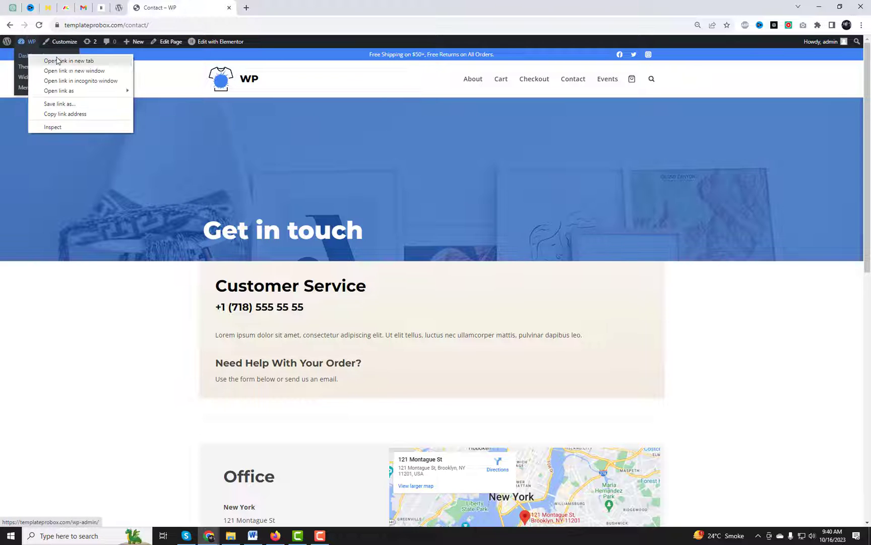
pyautogui.click(65, 61)
pyautogui.click(286, 8)
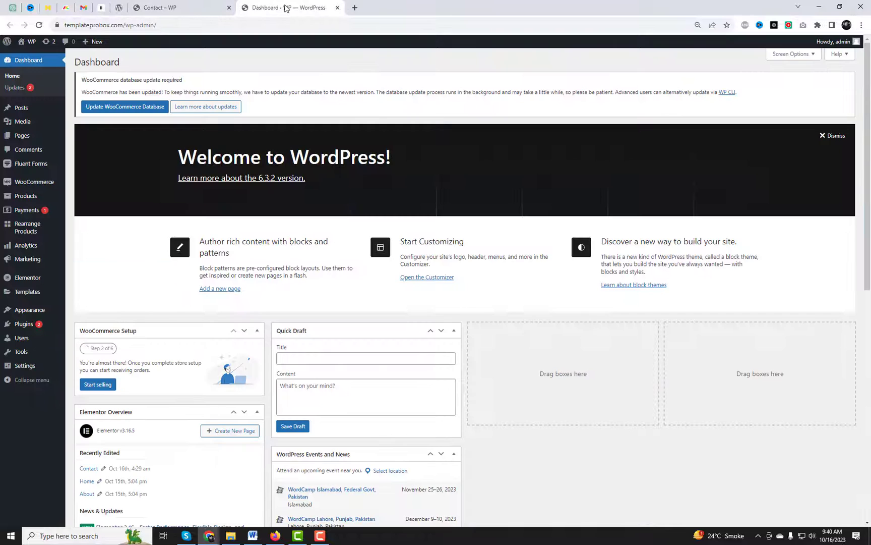
# Step: Search the plugin directory for 'Forminator' and activate the Forminator plugin
pyautogui.moveTo(23, 324)
pyautogui.click(89, 326)
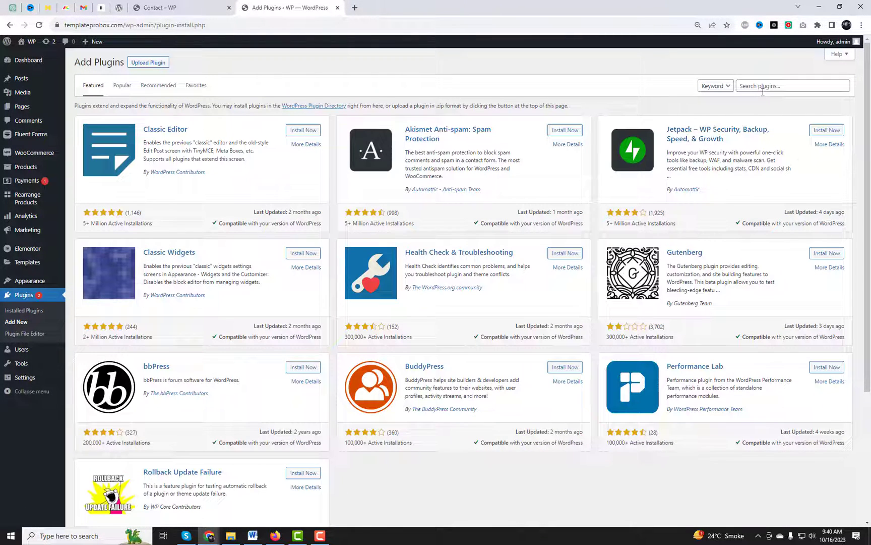
pyautogui.click(763, 91)
pyautogui.write('Forminator')
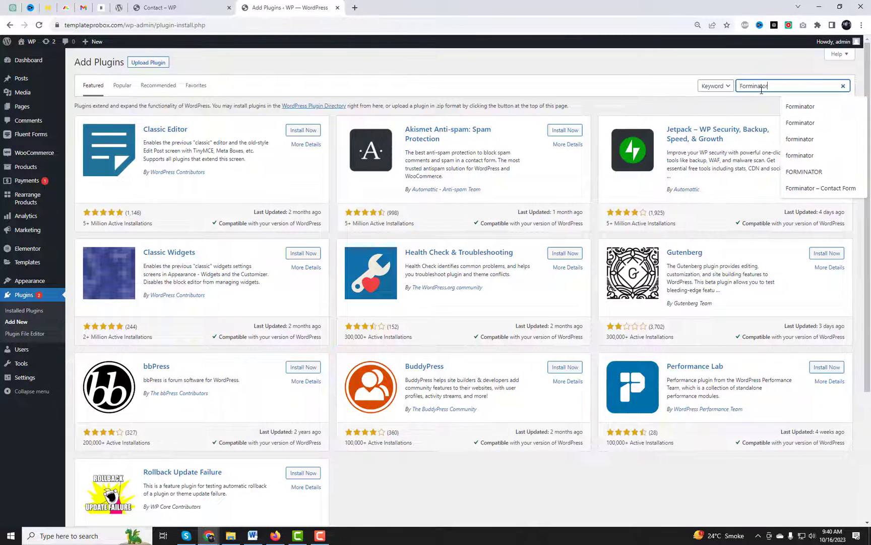
pyautogui.press('Return')
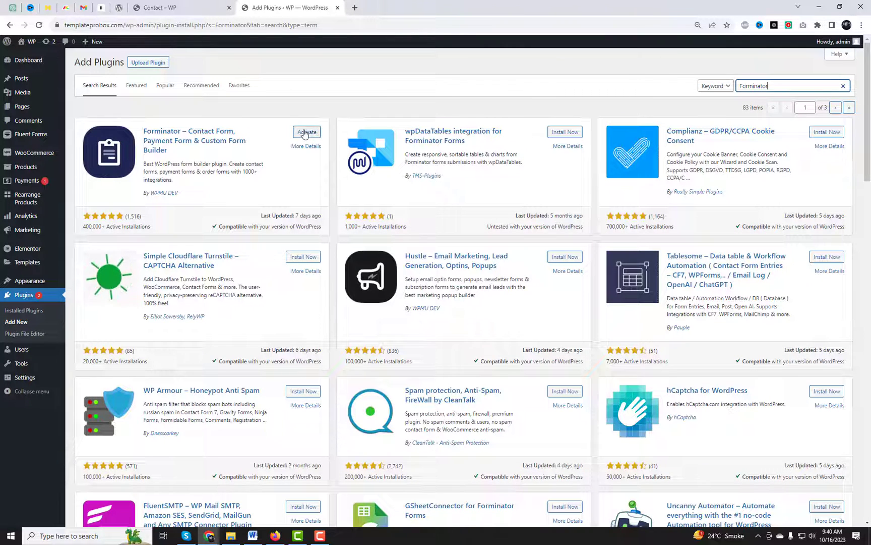
pyautogui.click(305, 132)
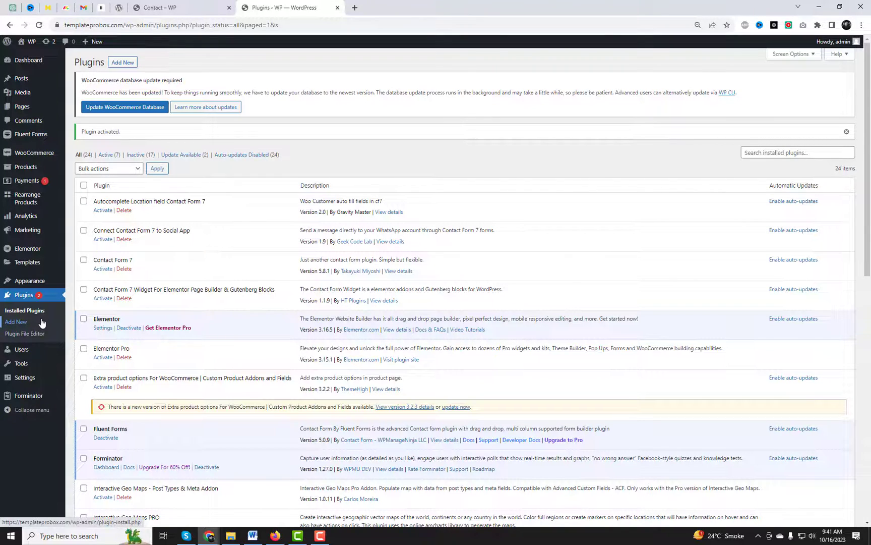
# Step: Create a new form from the Blank template named 'Multi Step Form'
pyautogui.moveTo(29, 396)
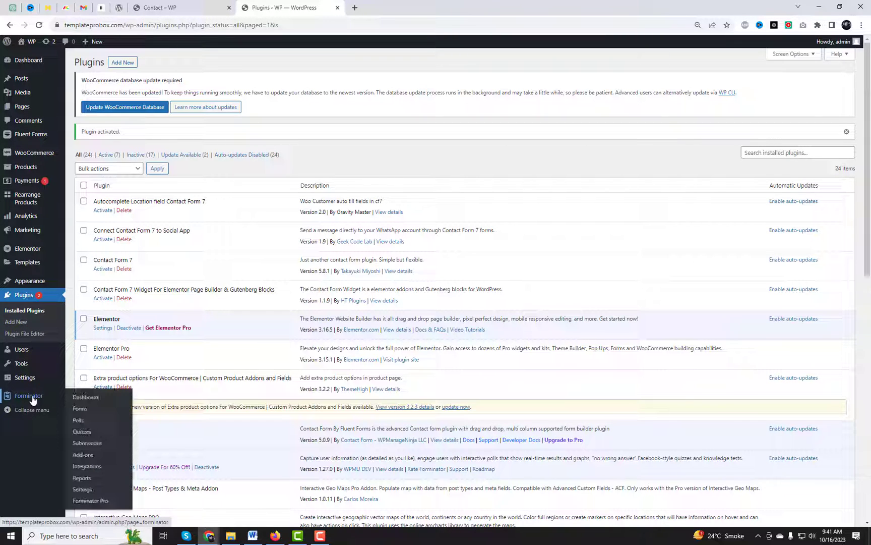
pyautogui.click(88, 406)
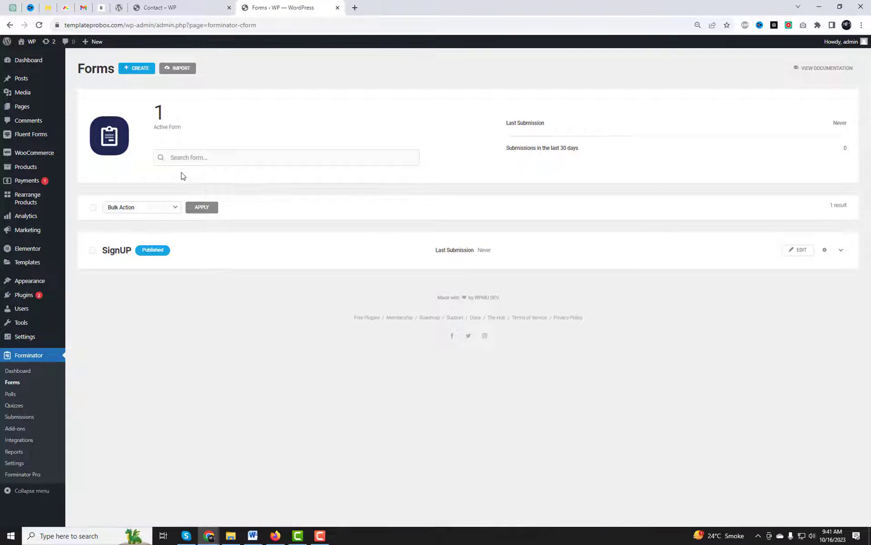
pyautogui.click(140, 71)
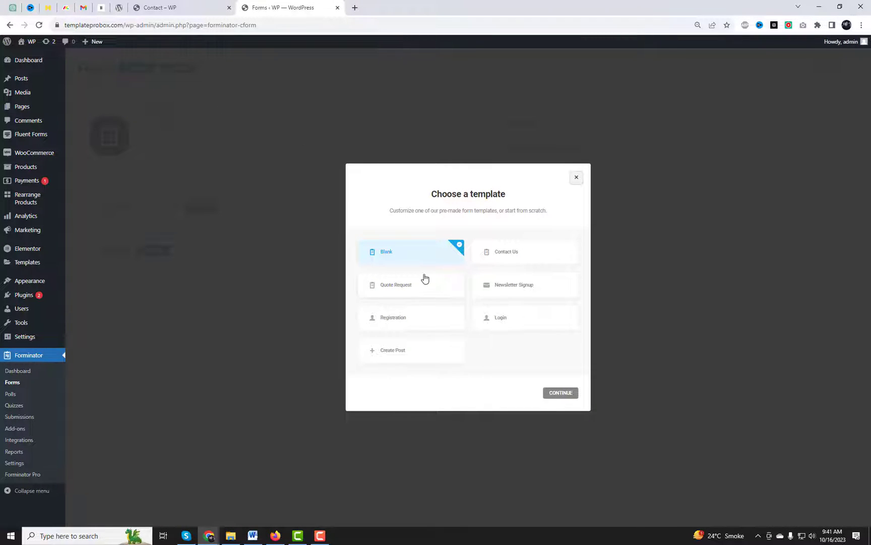
pyautogui.click(560, 393)
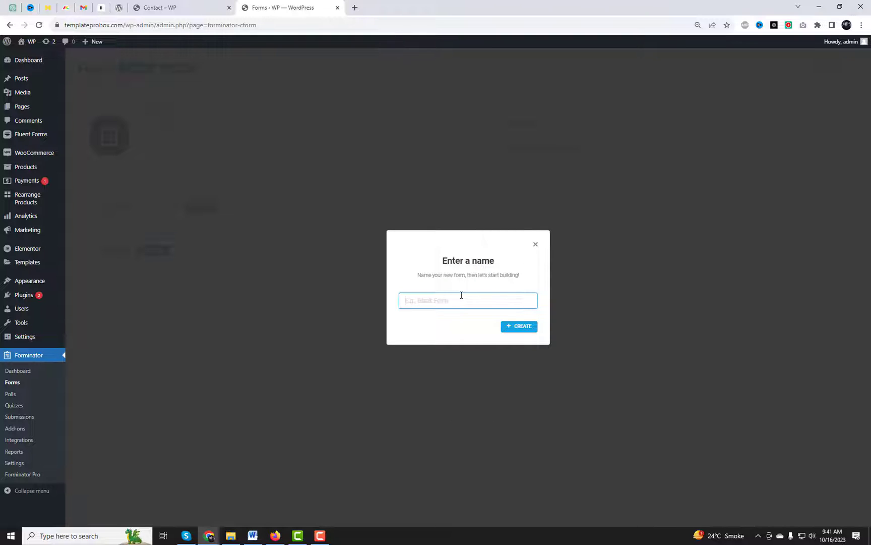
pyautogui.write('Multi Step Form')
pyautogui.click(518, 328)
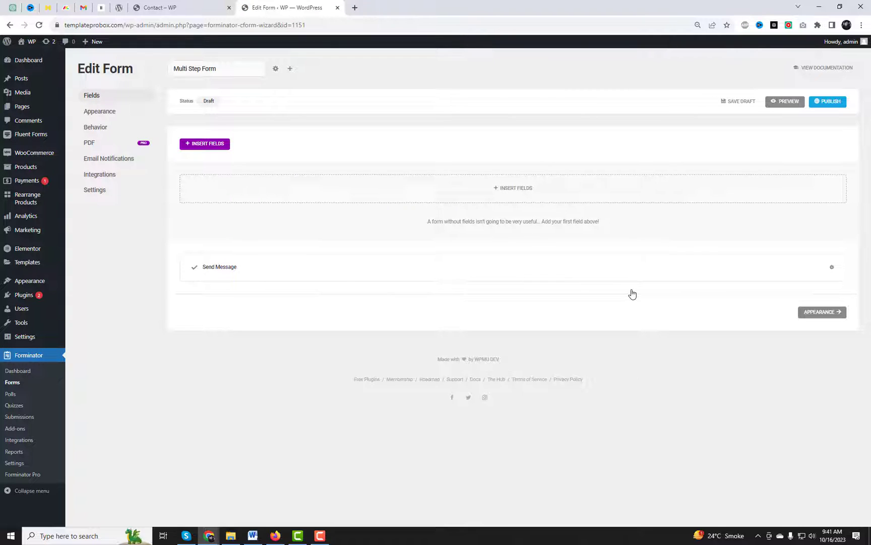
# Step: Add a multi-part Name field with the Prefix and Middle Name parts turned off
pyautogui.click(522, 191)
pyautogui.click(384, 204)
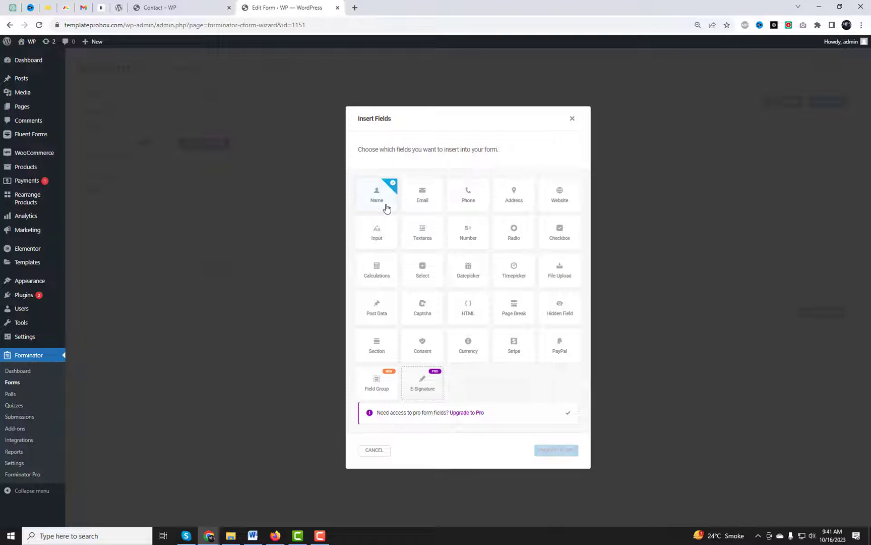
pyautogui.click(559, 449)
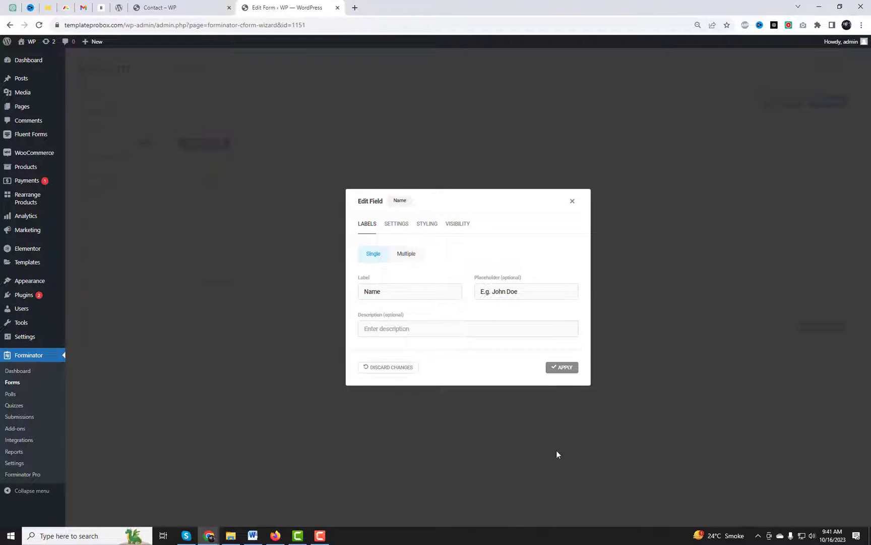
pyautogui.click(407, 253)
pyautogui.click(364, 275)
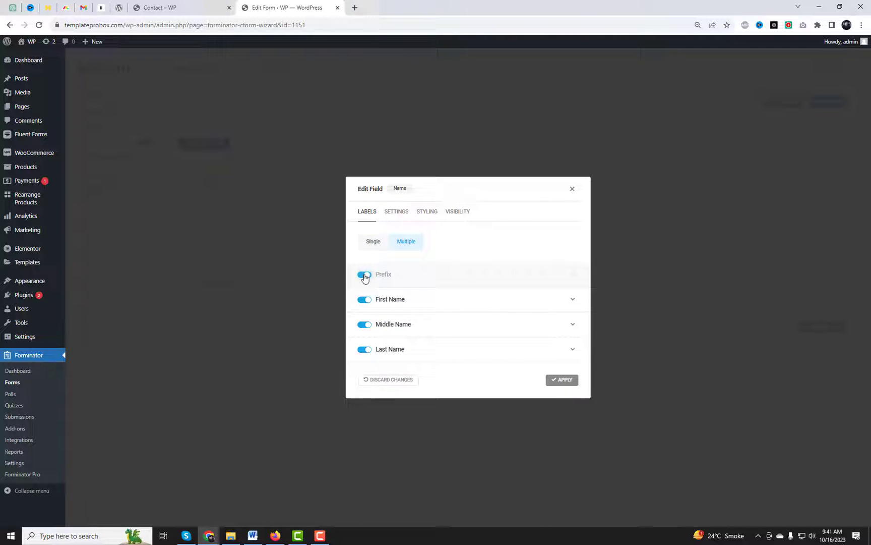
pyautogui.click(375, 330)
pyautogui.click(557, 434)
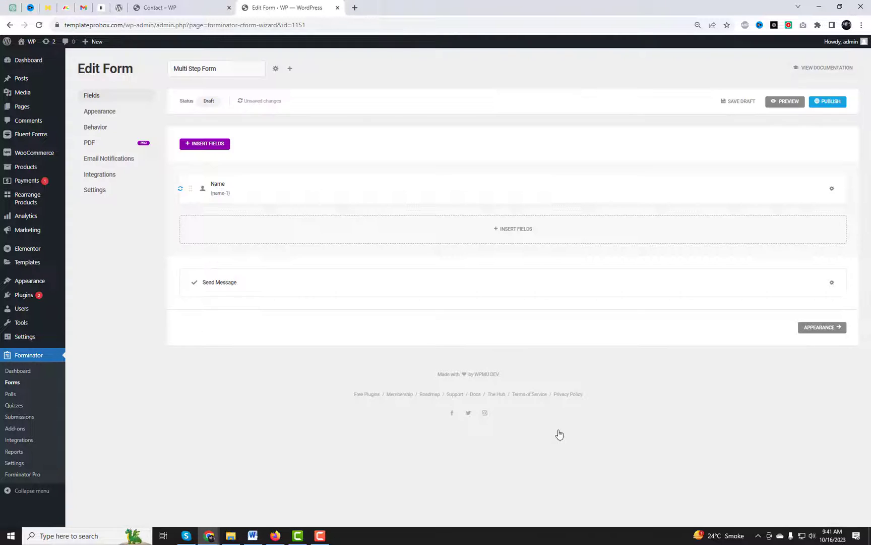
pyautogui.click(360, 190)
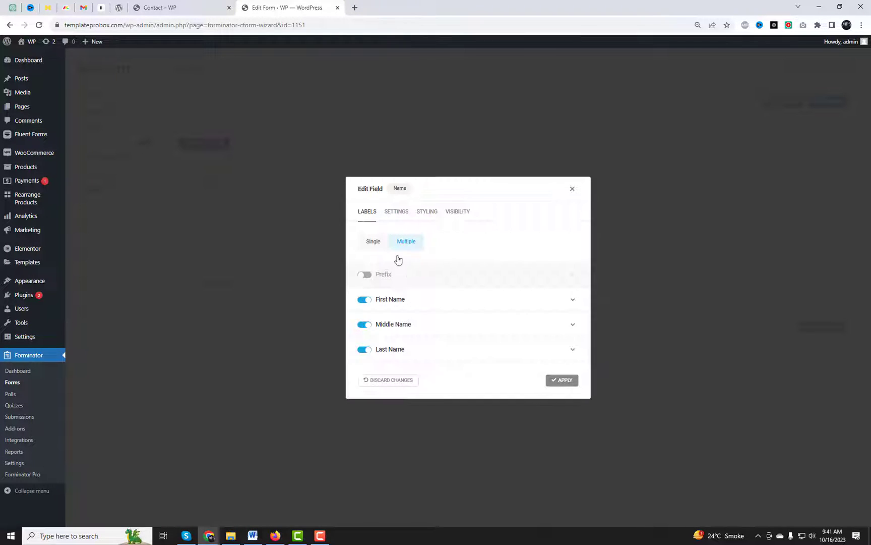
pyautogui.click(365, 325)
pyautogui.click(563, 386)
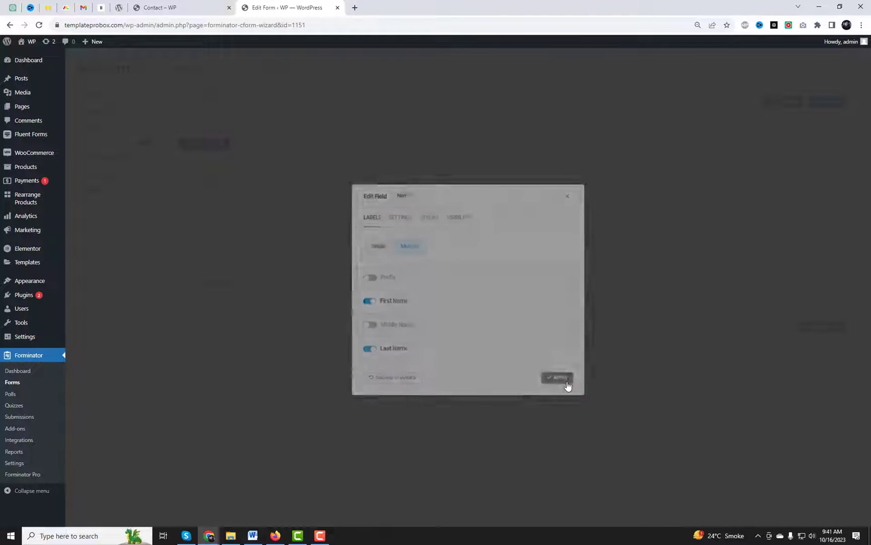
# Step: Add an Email Address field with its default settings
pyautogui.click(513, 228)
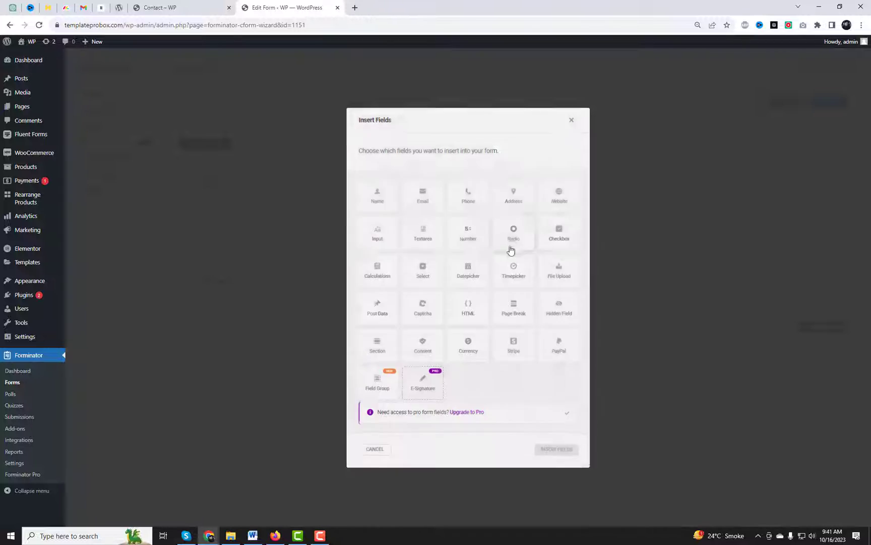
pyautogui.click(424, 198)
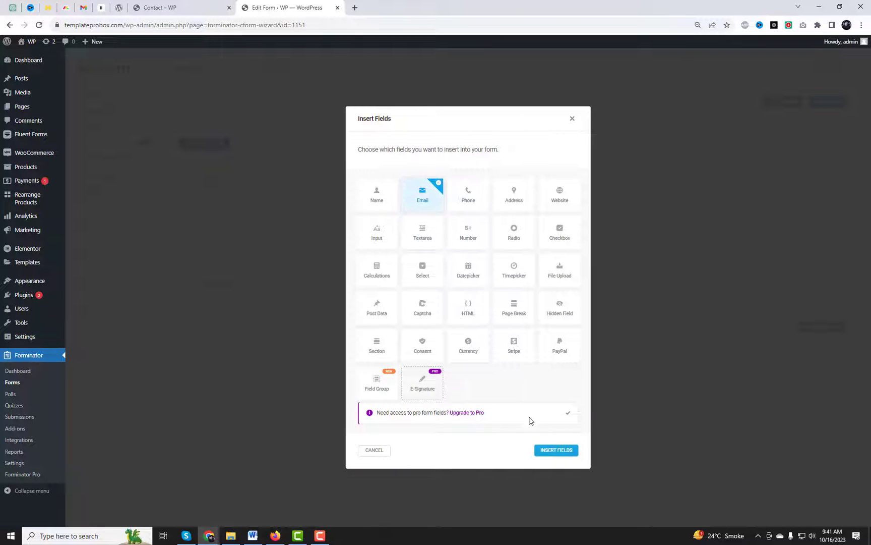
pyautogui.click(553, 451)
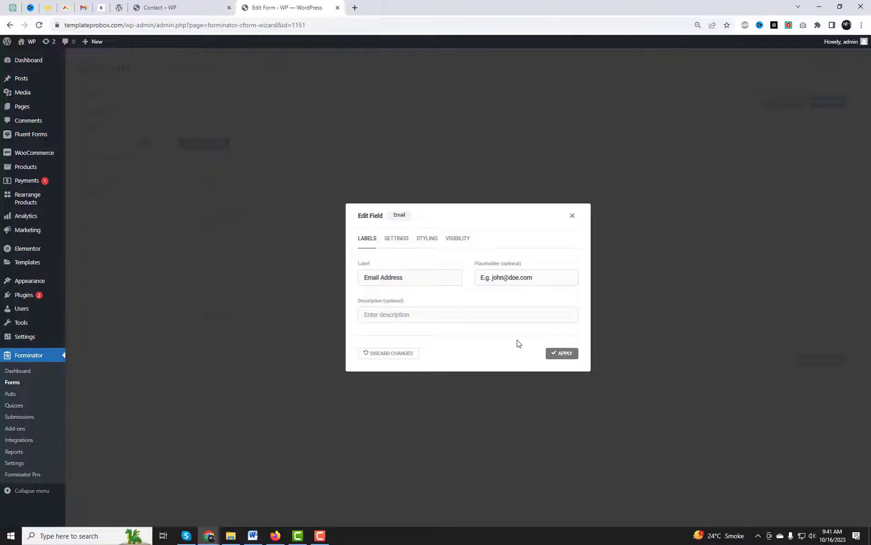
pyautogui.click(559, 354)
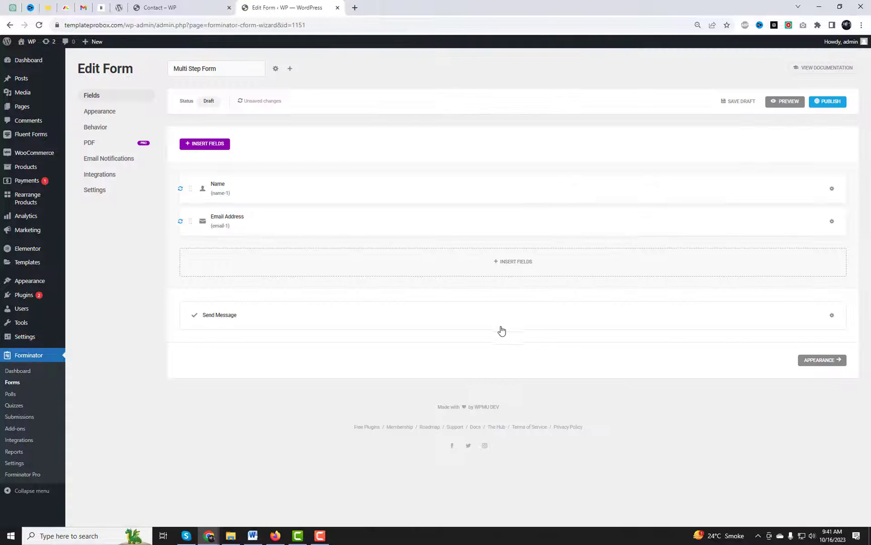
# Step: Add a Phone field below the email with validation set to None
pyautogui.click(507, 264)
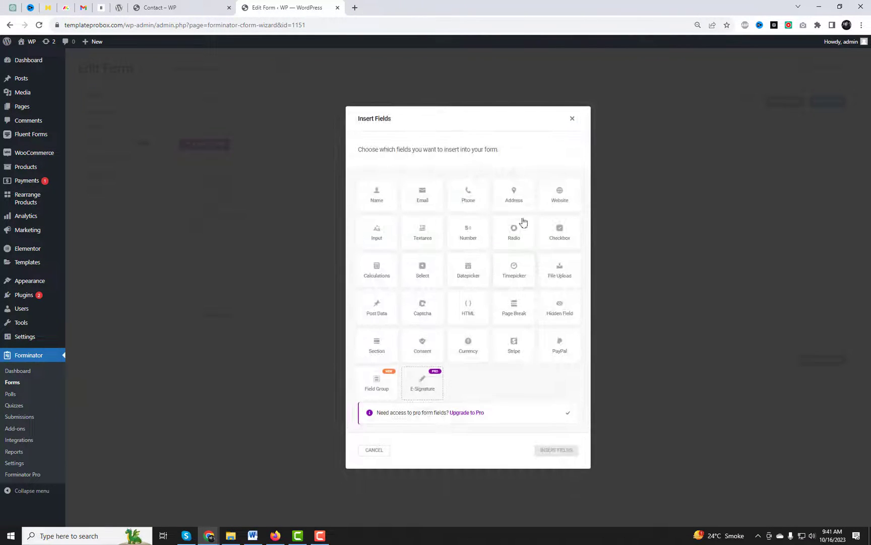
pyautogui.click(471, 196)
pyautogui.click(557, 450)
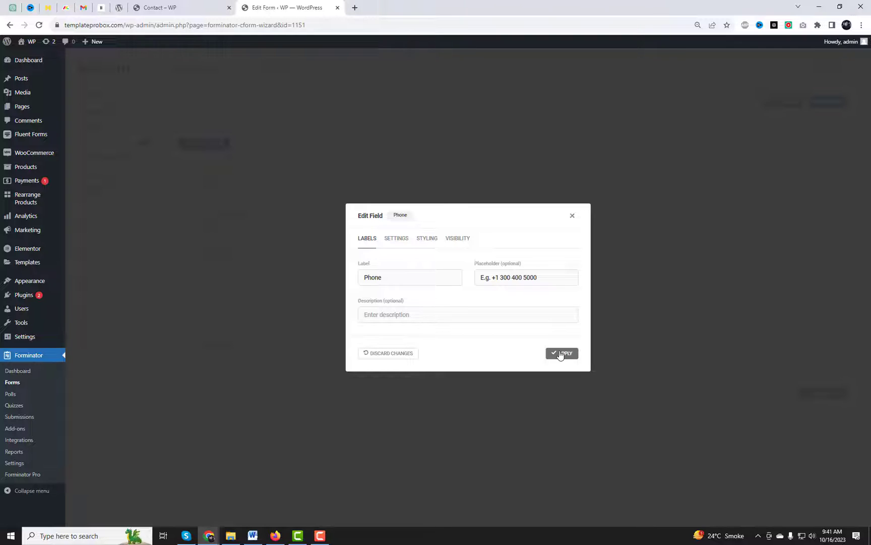
pyautogui.click(395, 239)
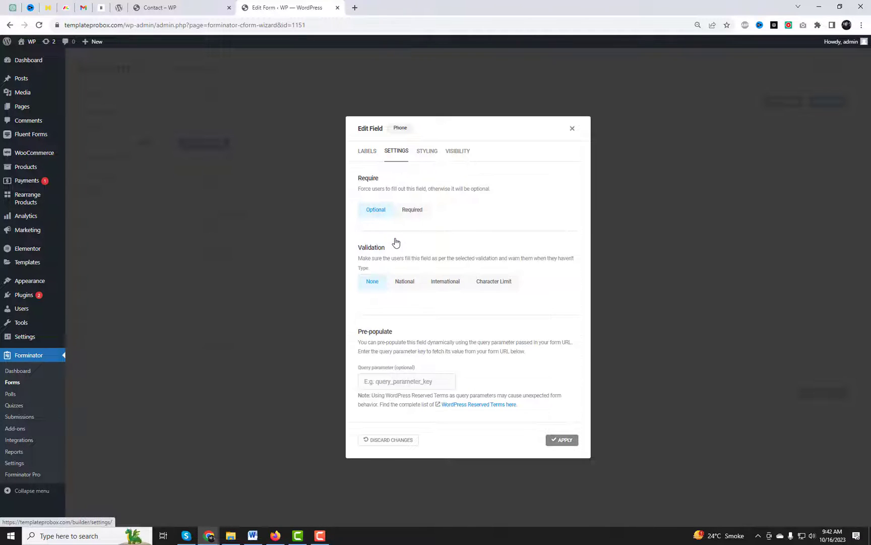
pyautogui.click(406, 282)
pyautogui.click(446, 239)
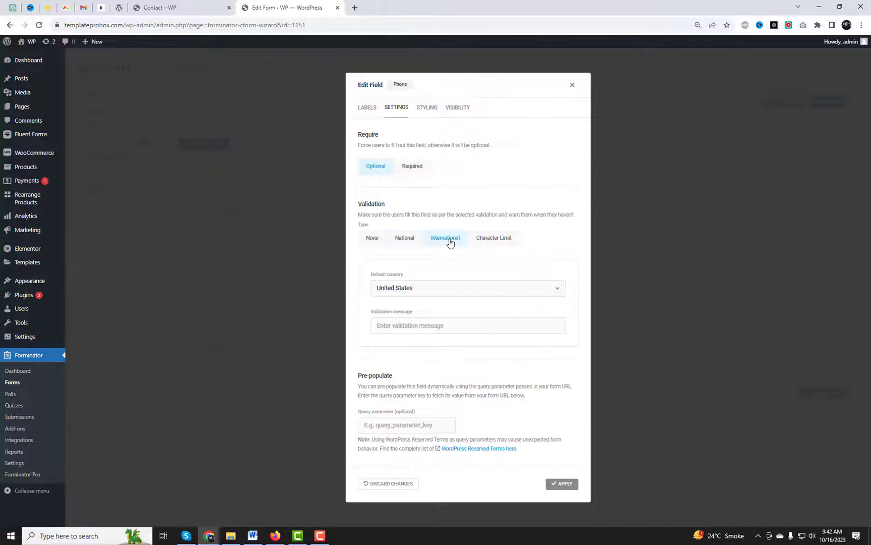
pyautogui.click(496, 241)
pyautogui.click(390, 288)
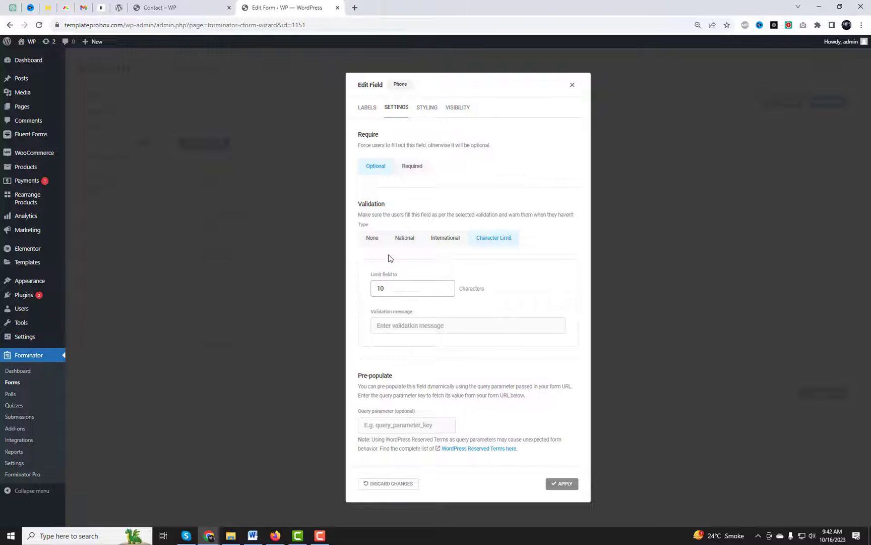
pyautogui.click(373, 242)
pyautogui.click(561, 440)
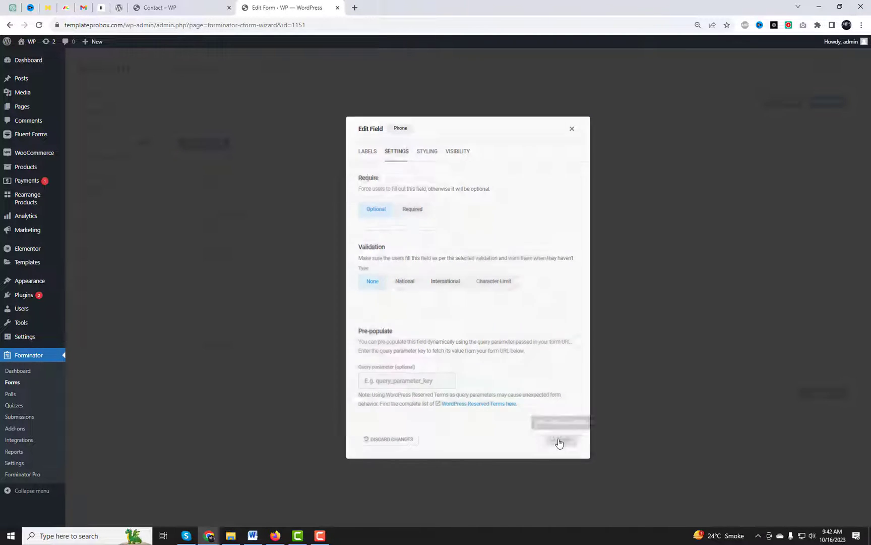
pyautogui.click(510, 300)
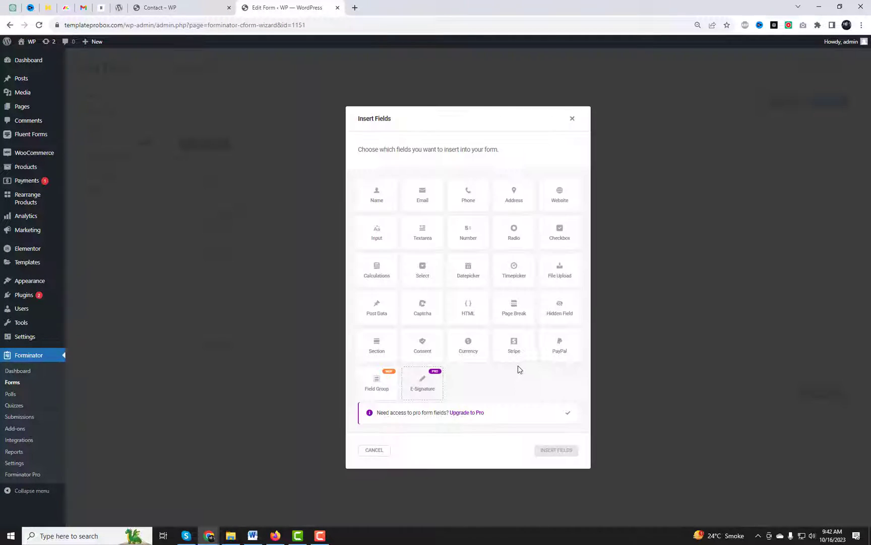
# Step: Insert a Page Break after the Phone field
pyautogui.click(515, 315)
pyautogui.click(558, 450)
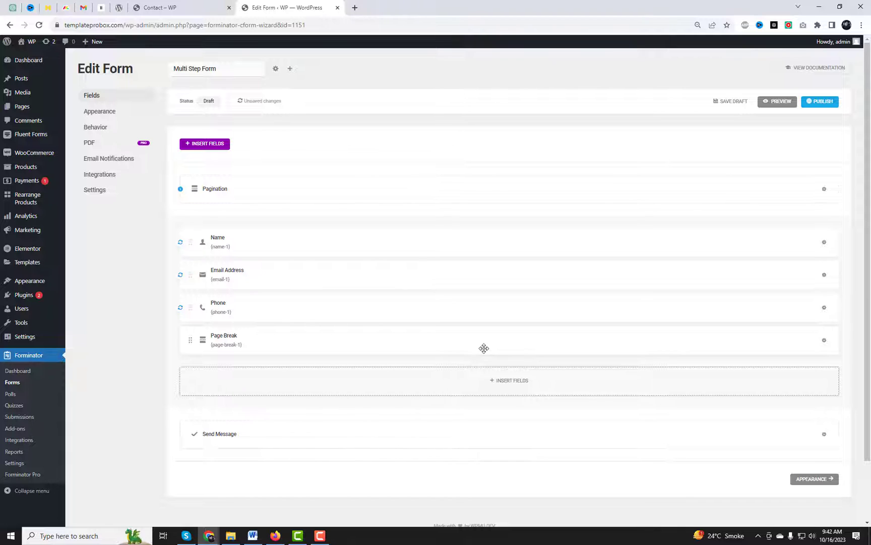
pyautogui.moveTo(484, 348); pyautogui.dragTo(483, 345)
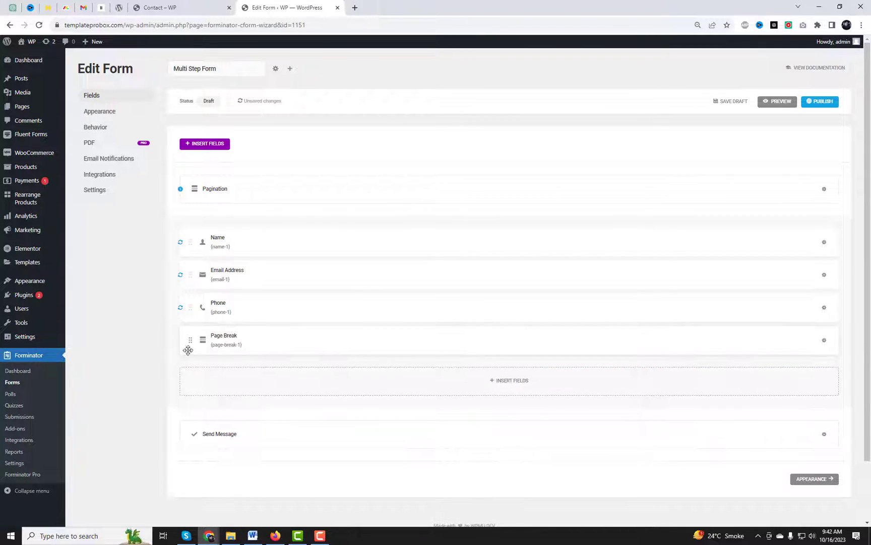
# Step: Rename the first page from 'Page 1' to 'Basic Info' in the pagination settings
pyautogui.click(240, 193)
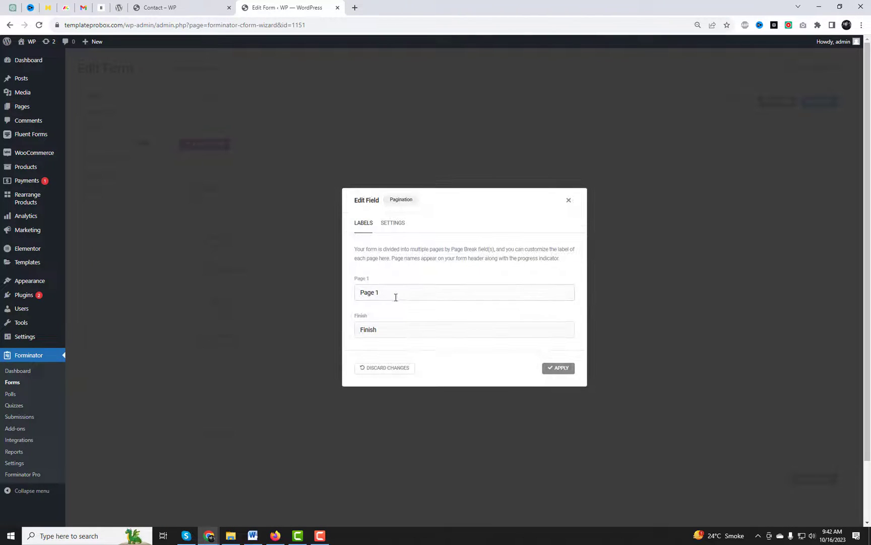
pyautogui.click(396, 295)
pyautogui.moveTo(396, 295); pyautogui.dragTo(351, 296)
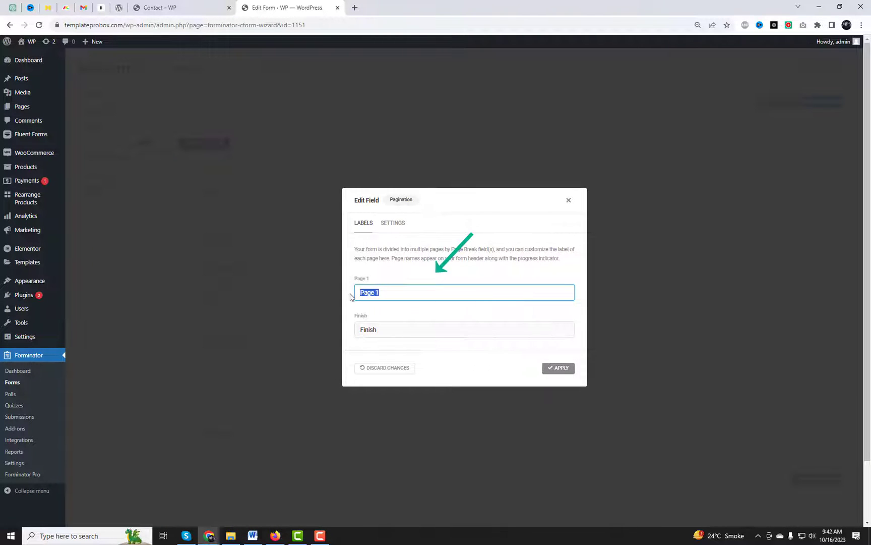
pyautogui.write('Basic Info')
pyautogui.click(558, 367)
# Step: Insert an Address field after the page break
pyautogui.scroll(-1, 499, 440)
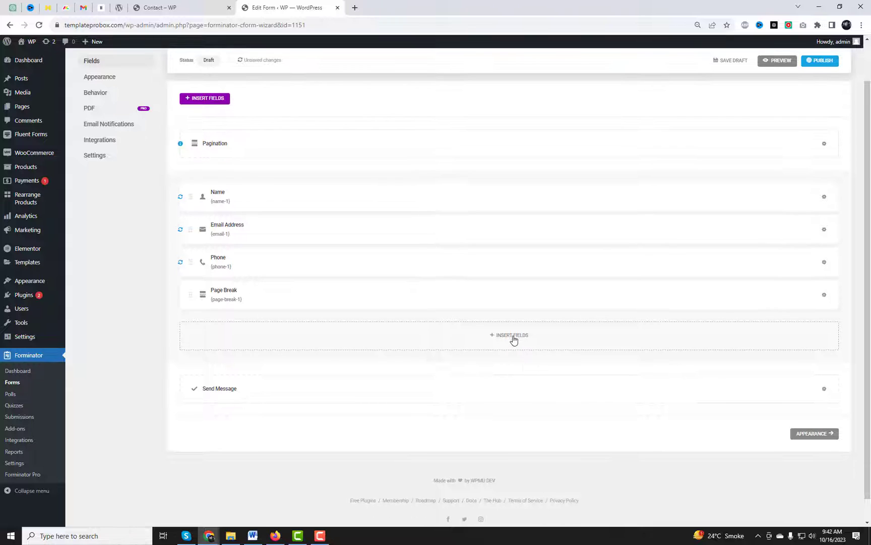
pyautogui.click(513, 339)
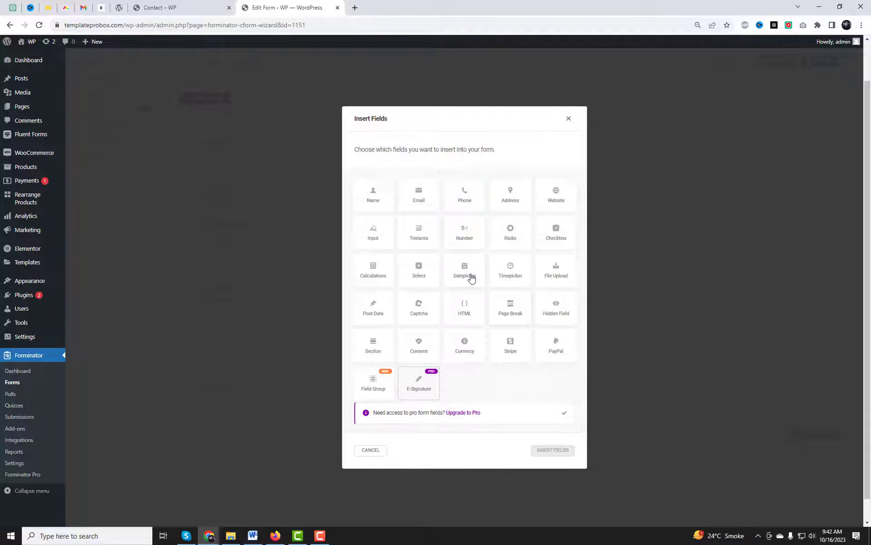
pyautogui.click(512, 204)
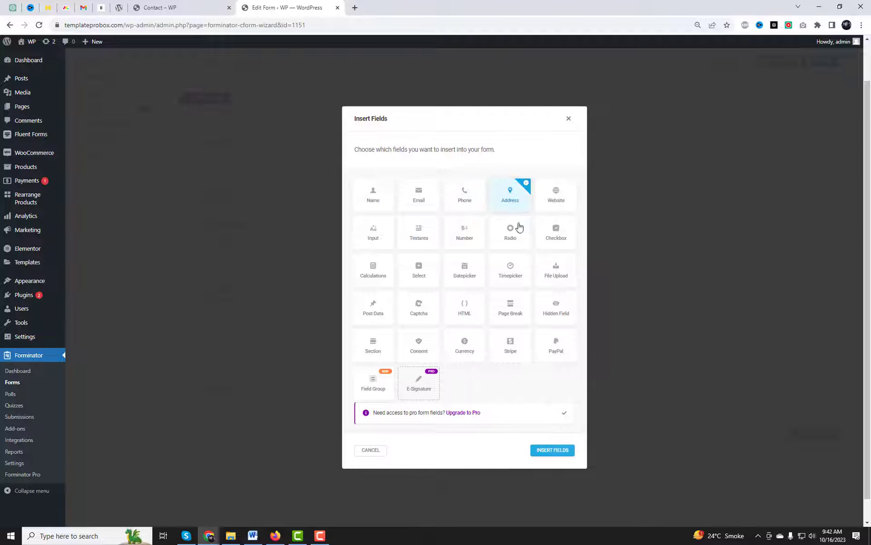
pyautogui.click(553, 450)
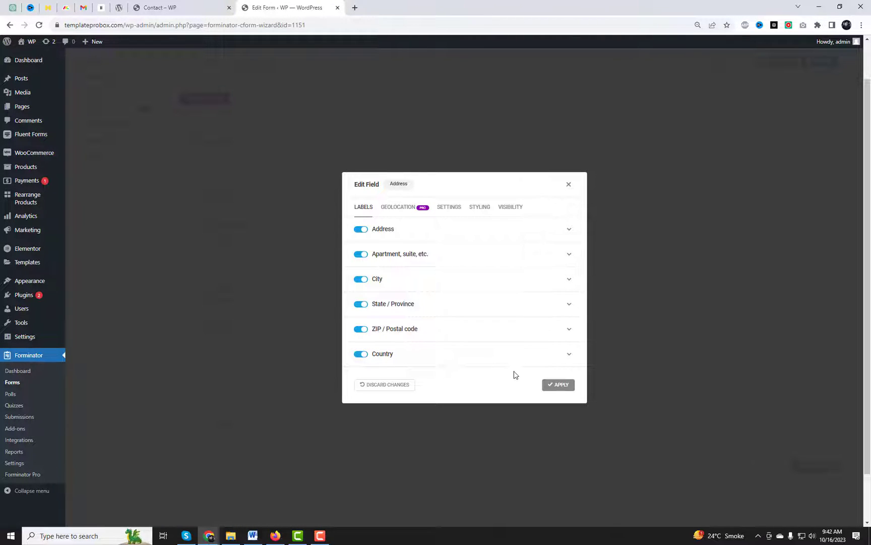
# Step: Turn off the Address field's Apartment, City and Country parts and apply
pyautogui.click(360, 254)
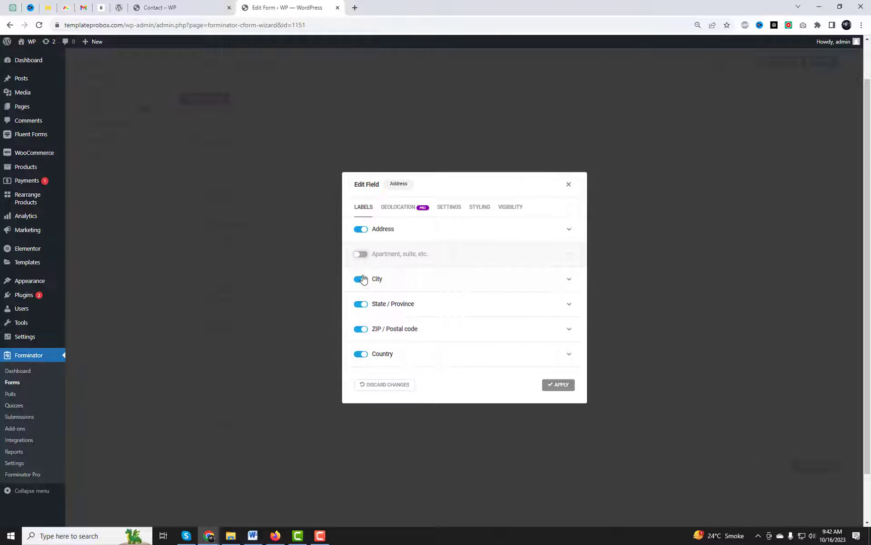
pyautogui.click(361, 279)
pyautogui.click(360, 355)
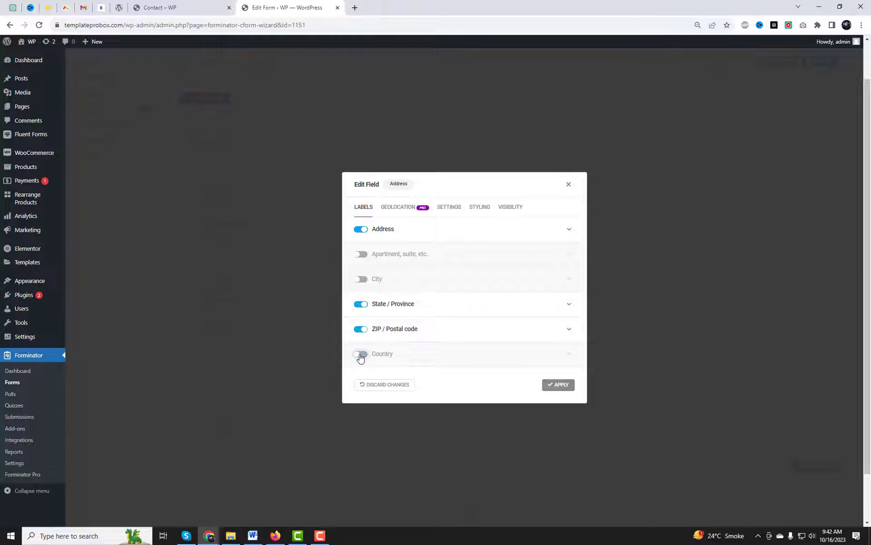
pyautogui.click(406, 209)
pyautogui.click(448, 223)
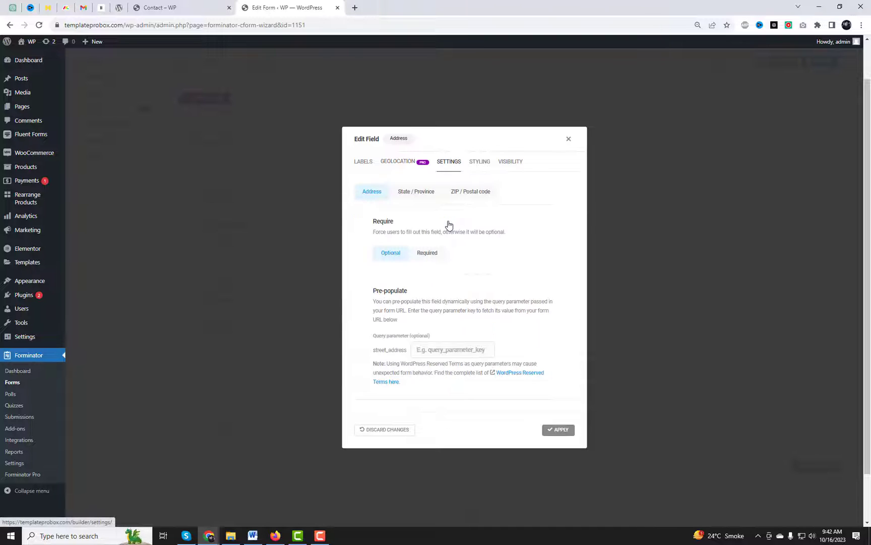
pyautogui.click(419, 192)
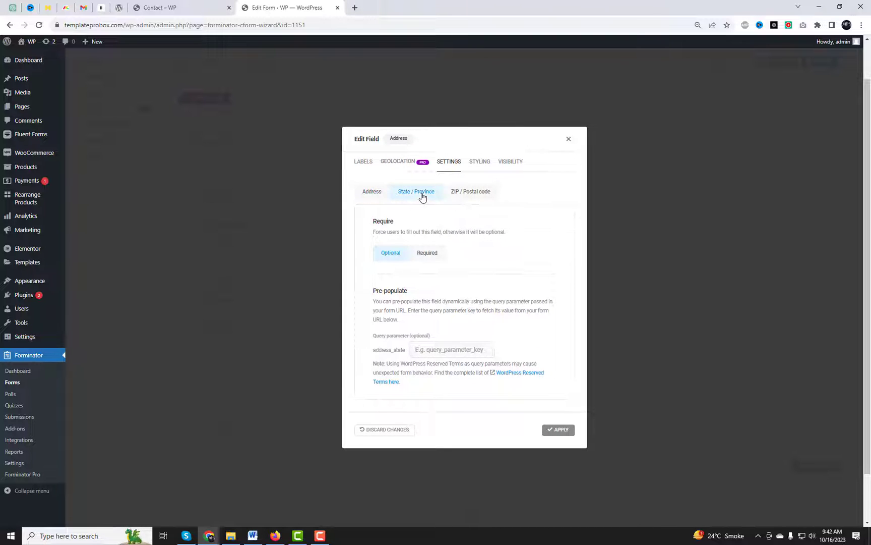
pyautogui.click(562, 431)
pyautogui.click(520, 368)
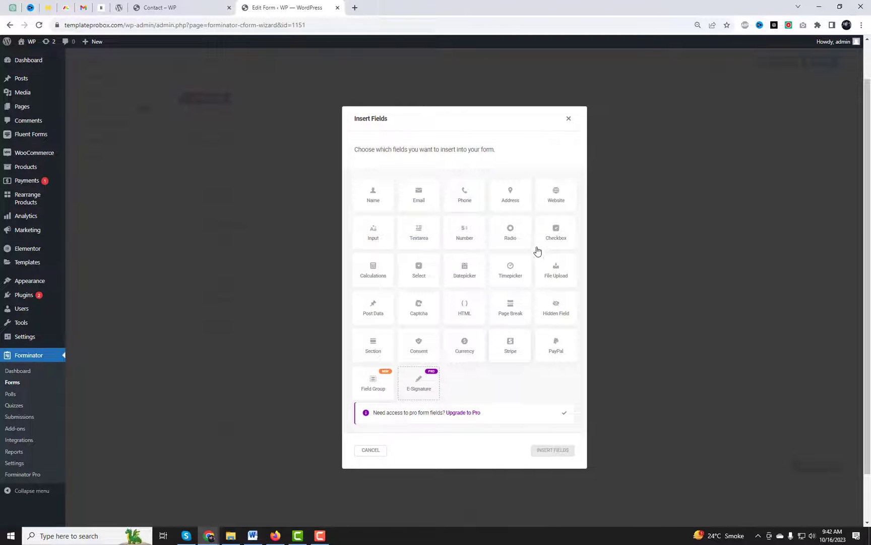
# Step: Add a Website field with its default labels below the Address field
pyautogui.click(548, 199)
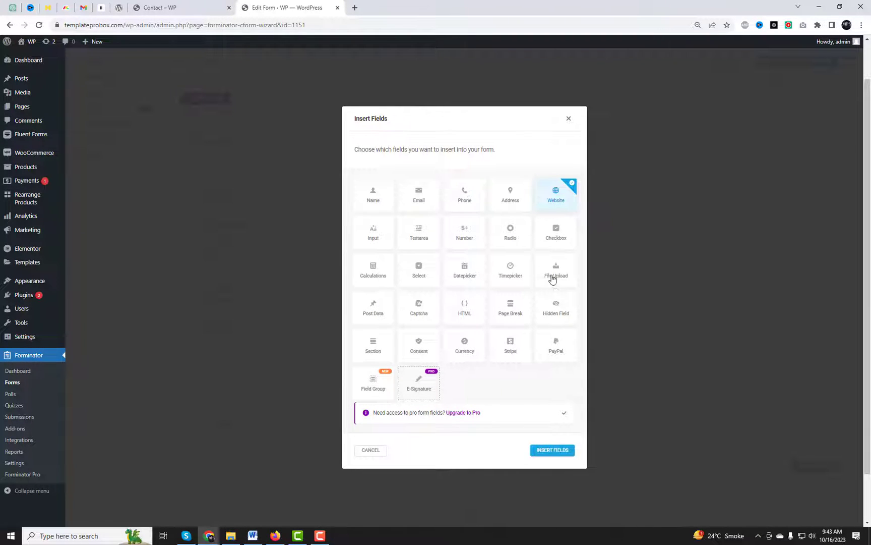
pyautogui.click(551, 450)
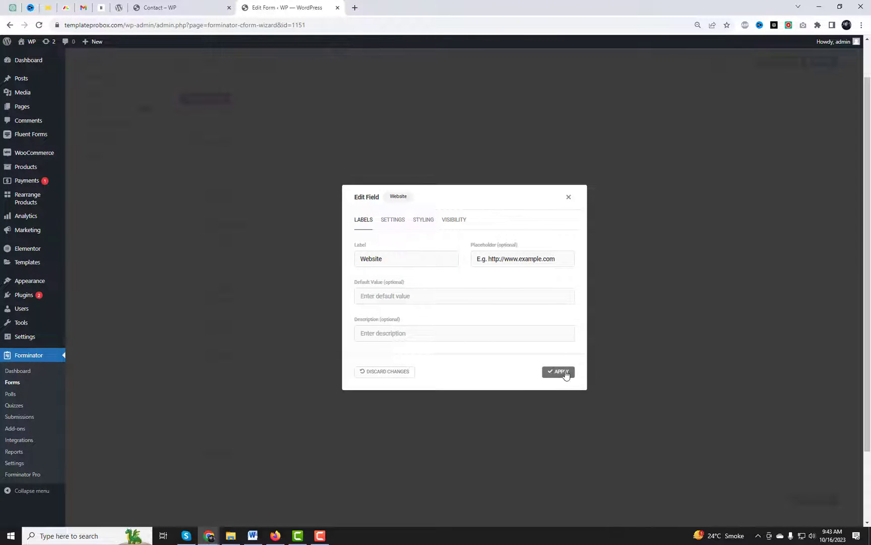
pyautogui.click(565, 373)
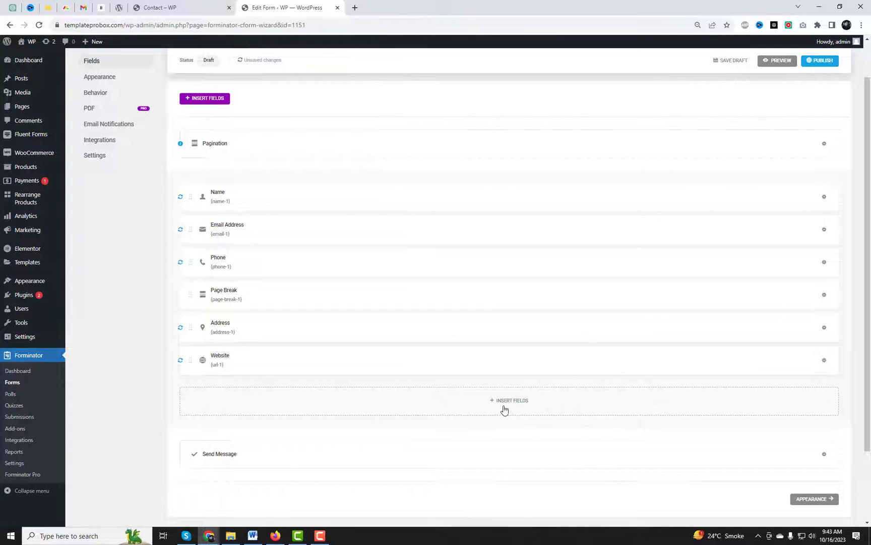
pyautogui.click(507, 407)
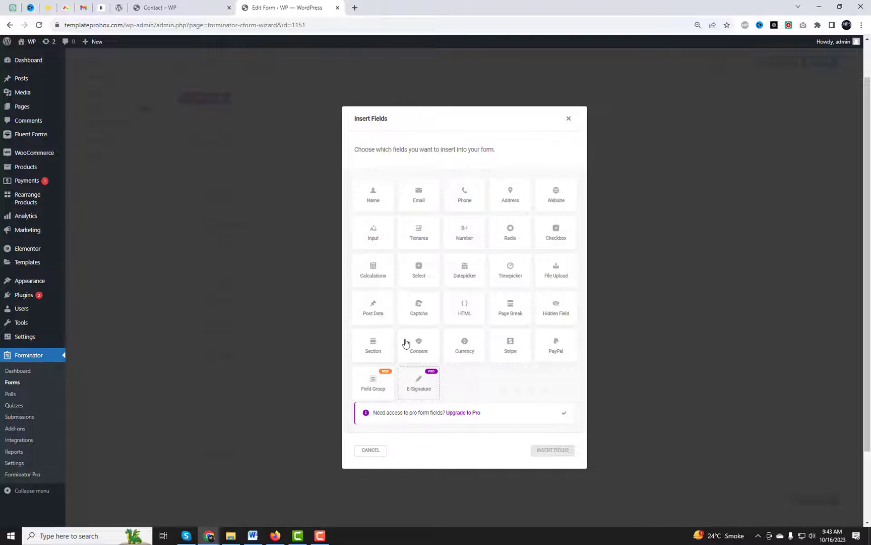
# Step: Insert a Select dropdown labelled 'Where did you learn about us?'
pyautogui.click(426, 279)
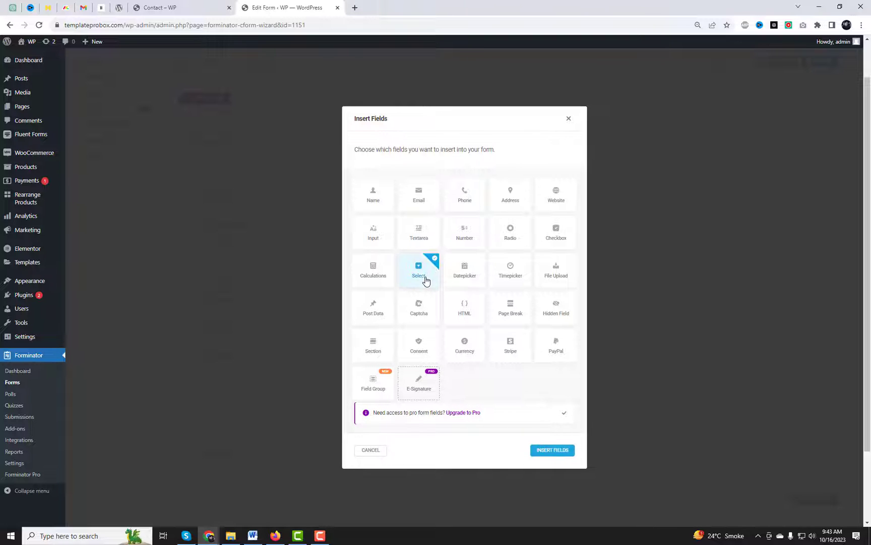
pyautogui.click(549, 450)
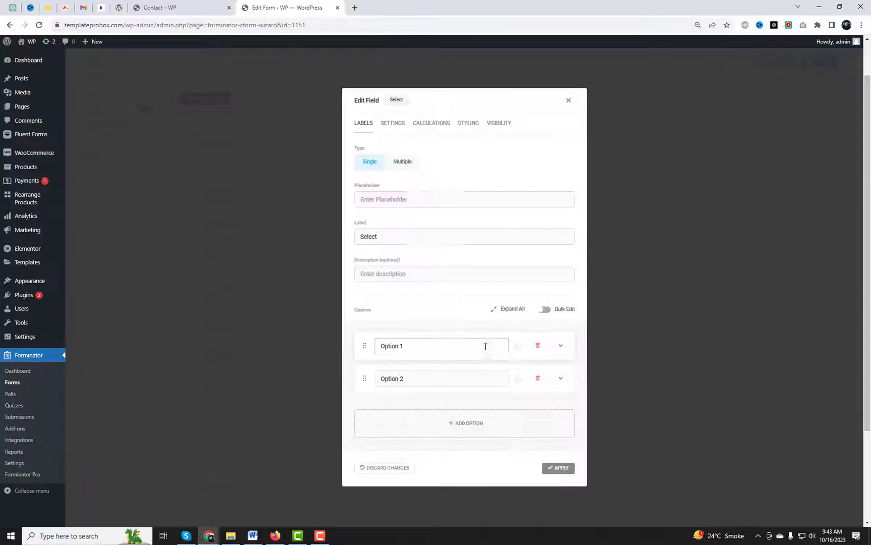
pyautogui.click(396, 237)
pyautogui.doubleClick(416, 237)
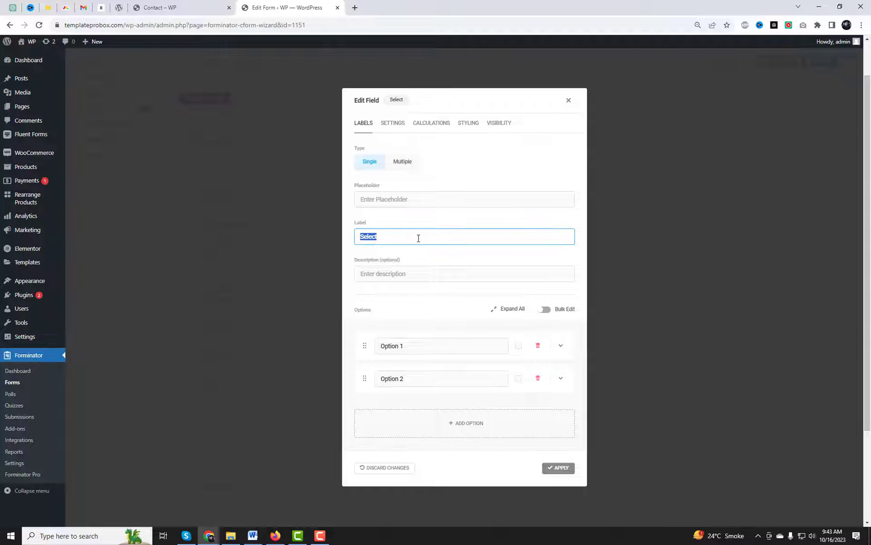
pyautogui.click(429, 237)
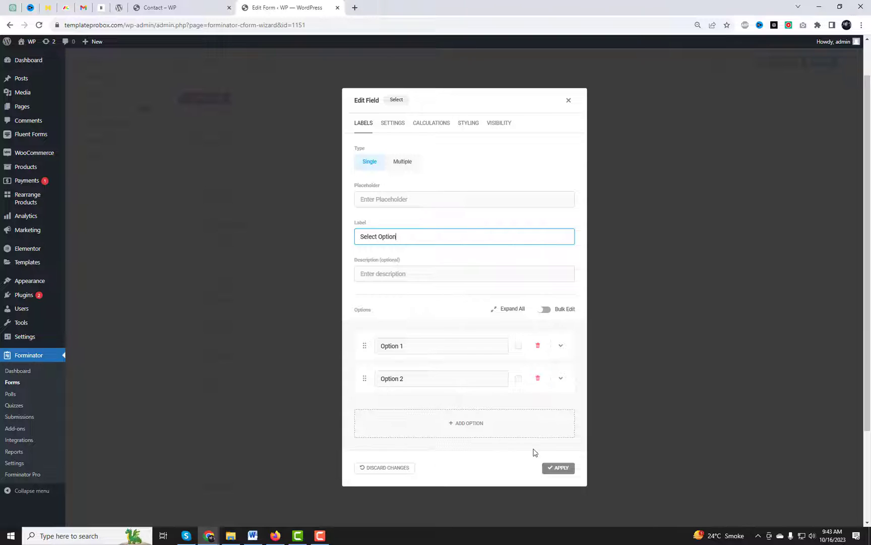
pyautogui.click(454, 345)
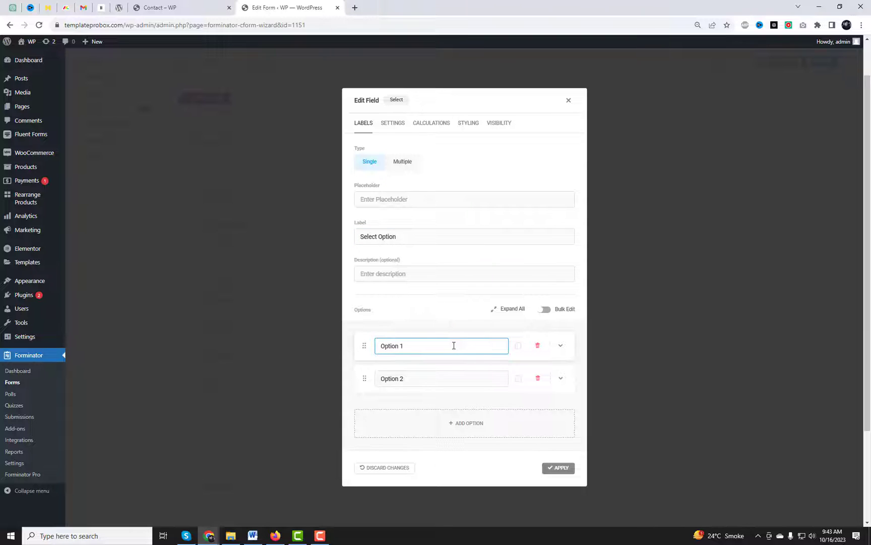
pyautogui.moveTo(428, 236); pyautogui.dragTo(256, 227)
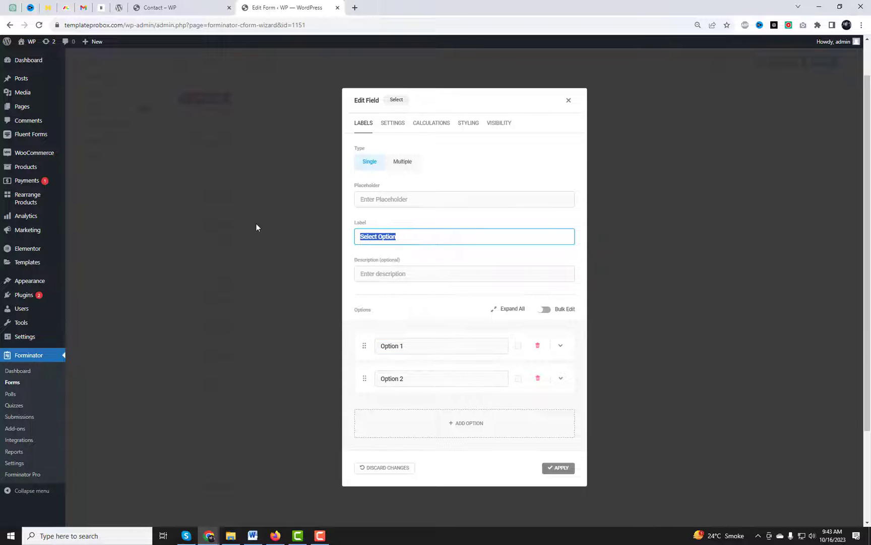
pyautogui.write('Whe')
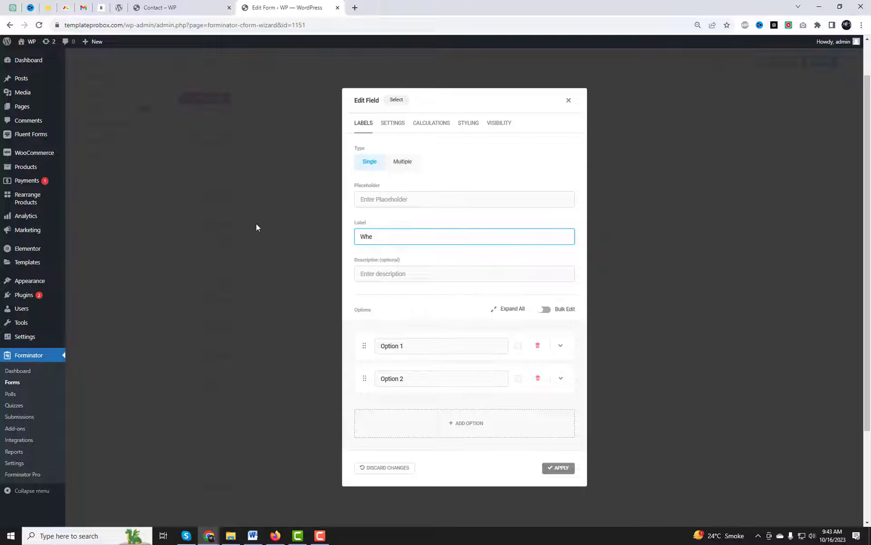
pyautogui.write('re did you learn about us?')
# Step: Set the dropdown options to Google, Youtube and From friends, and apply
pyautogui.tripleClick(416, 346)
pyautogui.write('Google')
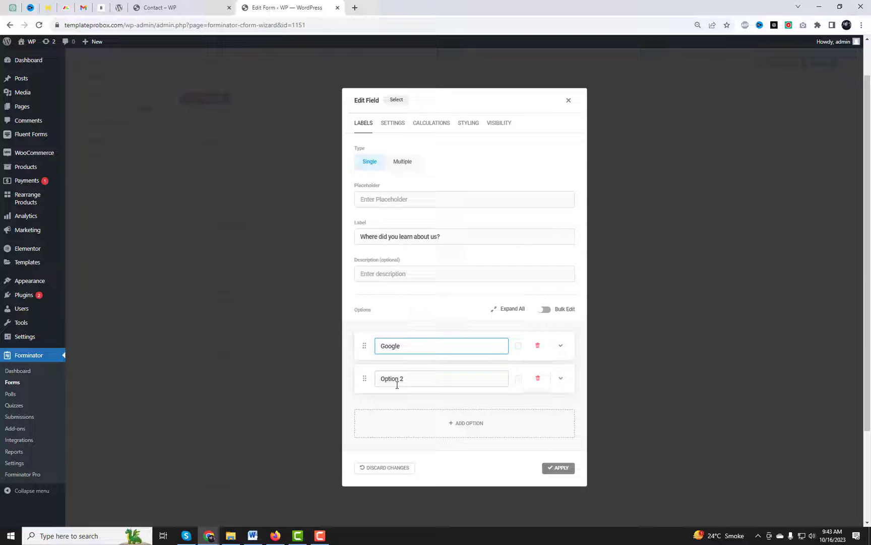
pyautogui.tripleClick(397, 384)
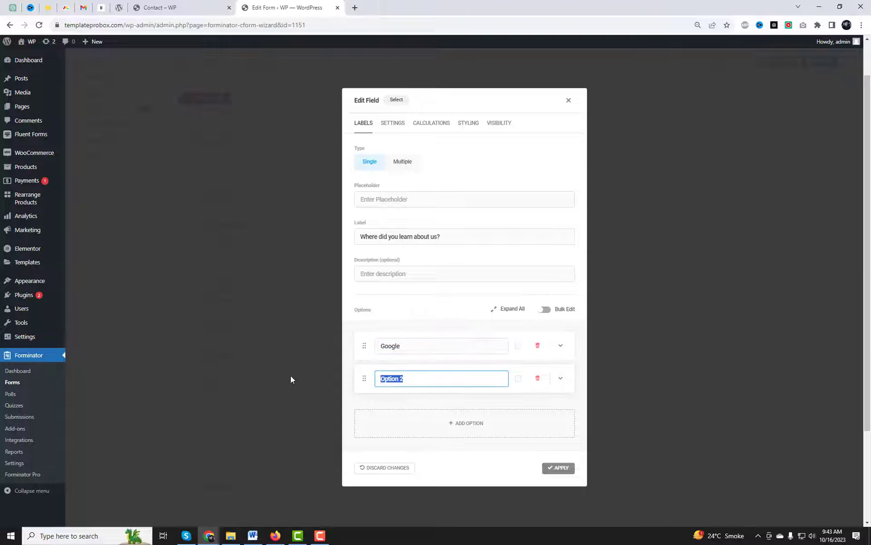
pyautogui.write('Youtube')
pyautogui.click(476, 424)
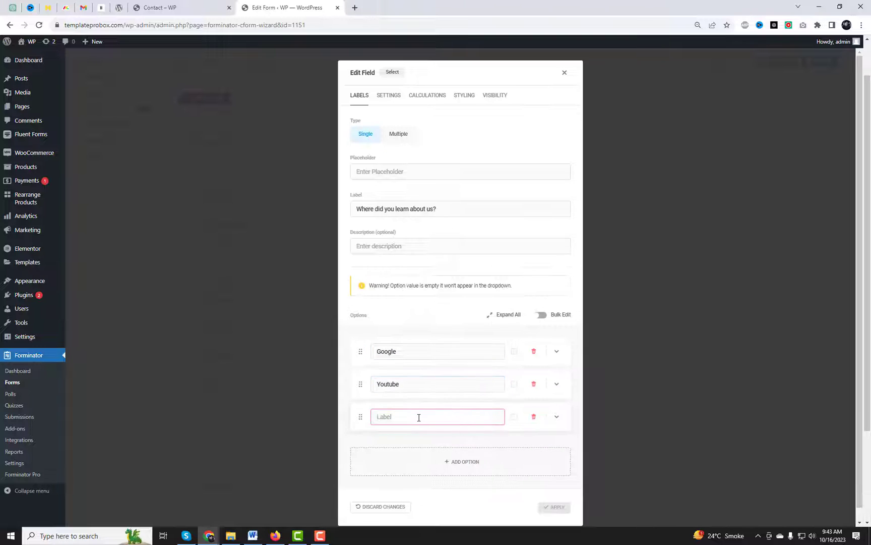
pyautogui.write('From friends')
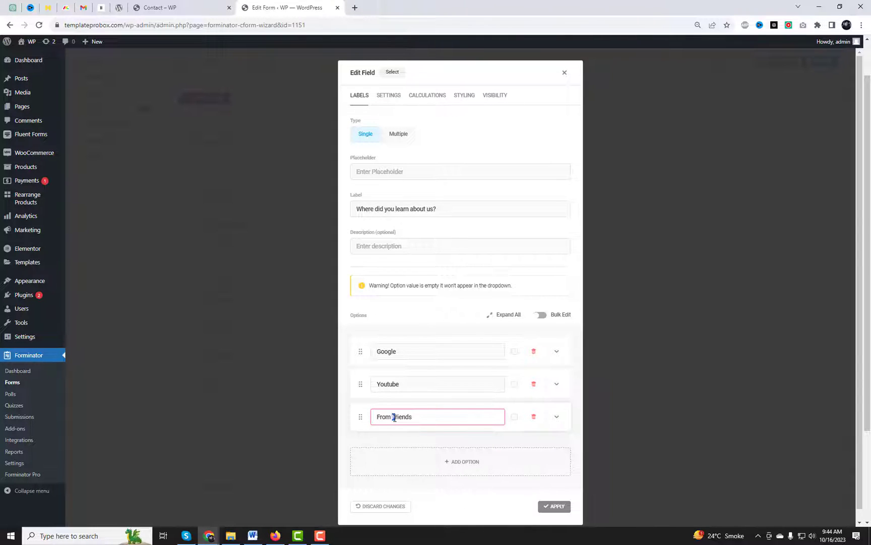
pyautogui.click(378, 441)
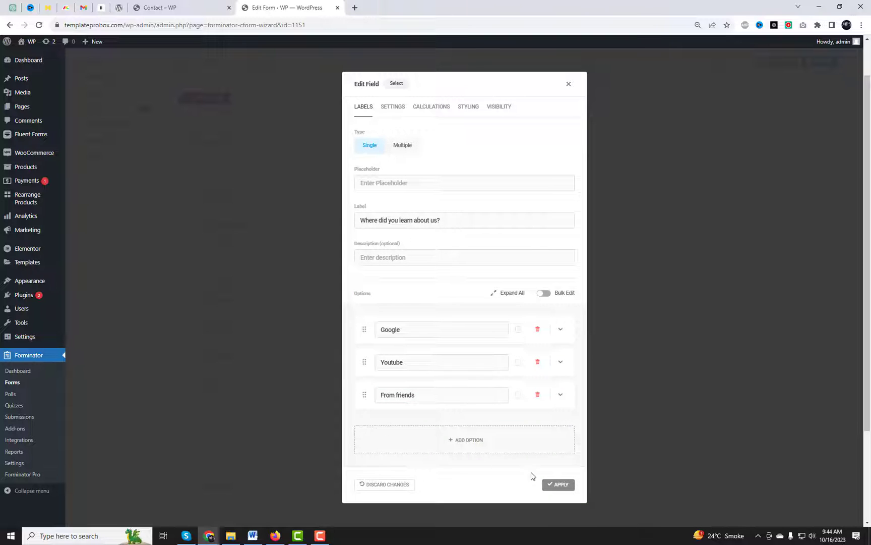
pyautogui.click(558, 484)
pyautogui.click(520, 436)
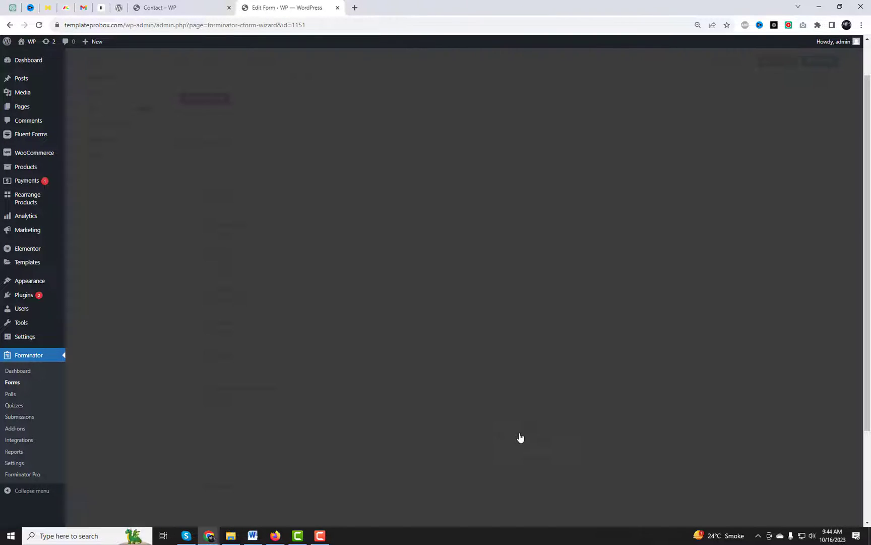
# Step: Insert a second Page Break after the dropdown field
pyautogui.click(511, 314)
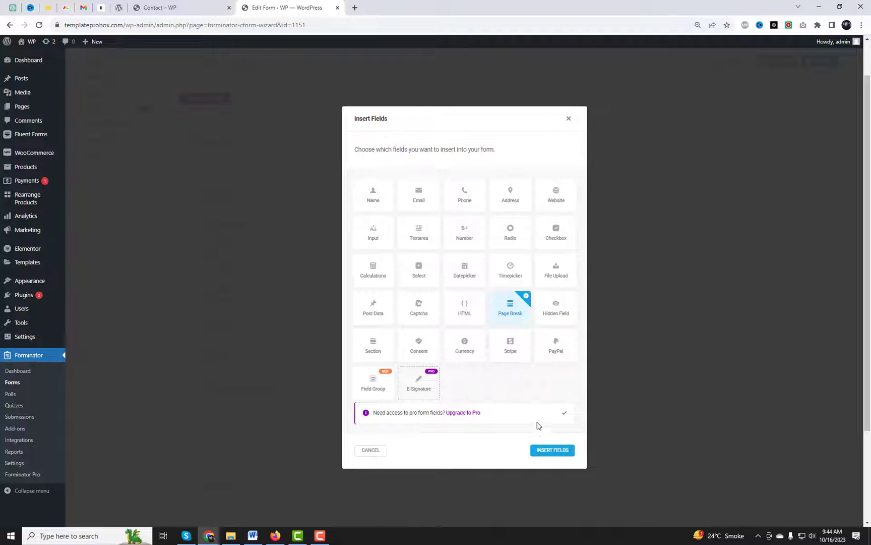
pyautogui.click(552, 449)
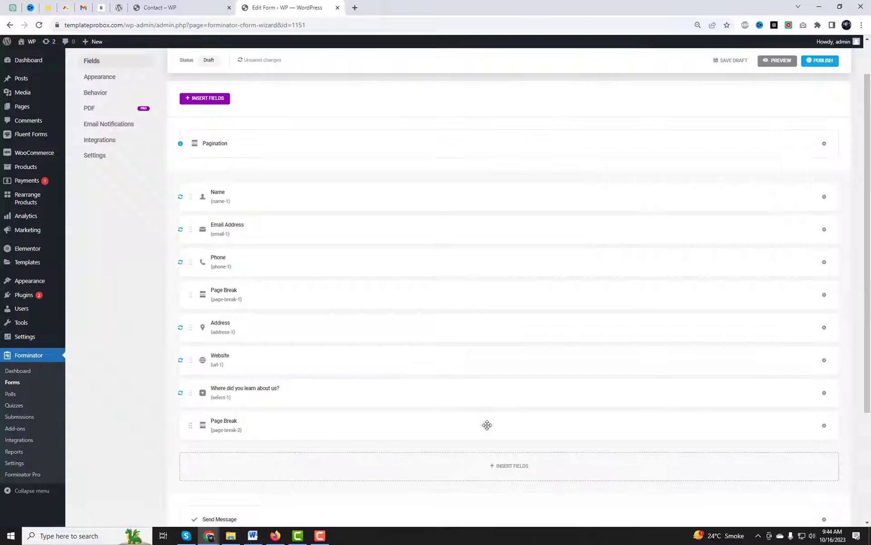
pyautogui.scroll(-2, 486, 424)
pyautogui.scroll(3, 127, 197)
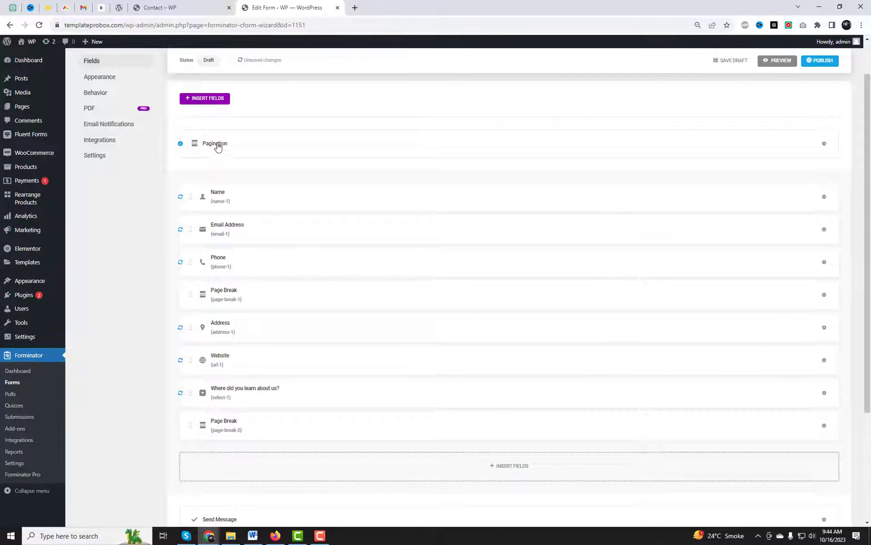
# Step: Rename the second page from 'Page 2' to 'Address' in the pagination settings
pyautogui.click(216, 144)
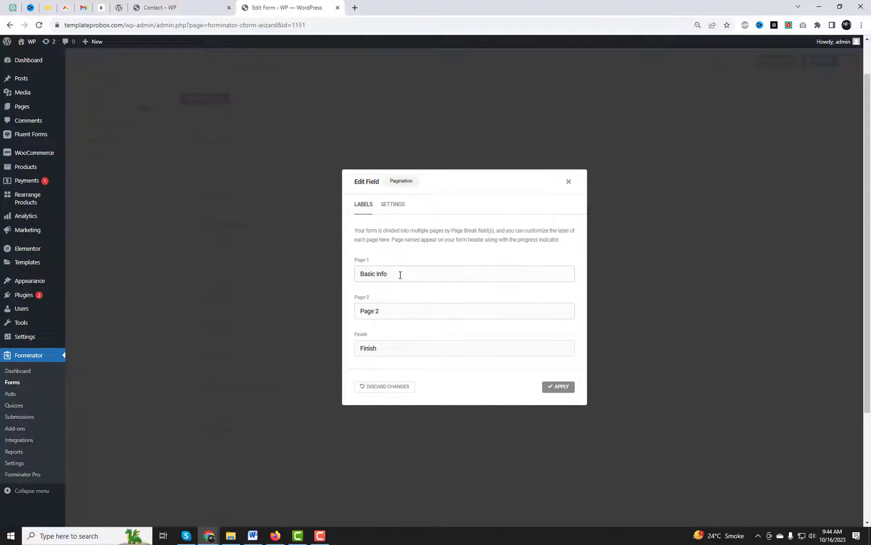
pyautogui.tripleClick(398, 311)
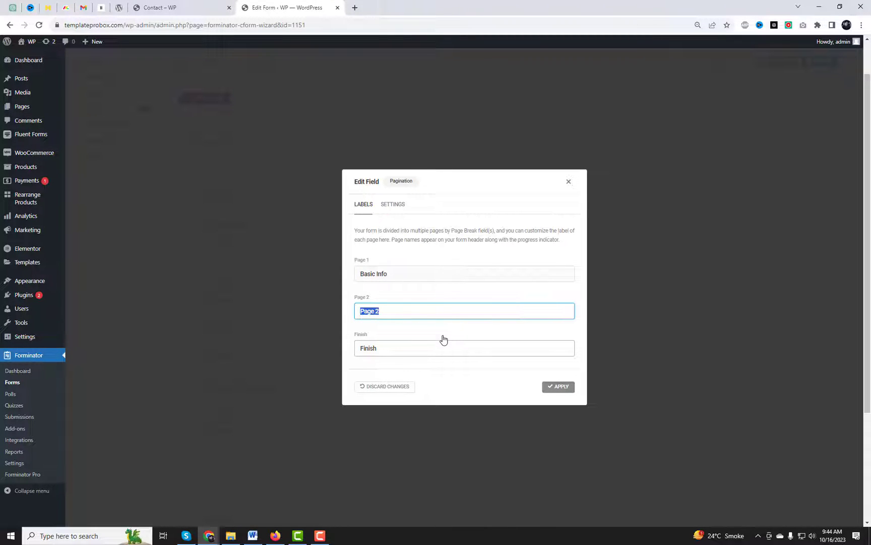
pyautogui.write('Address')
pyautogui.click(558, 386)
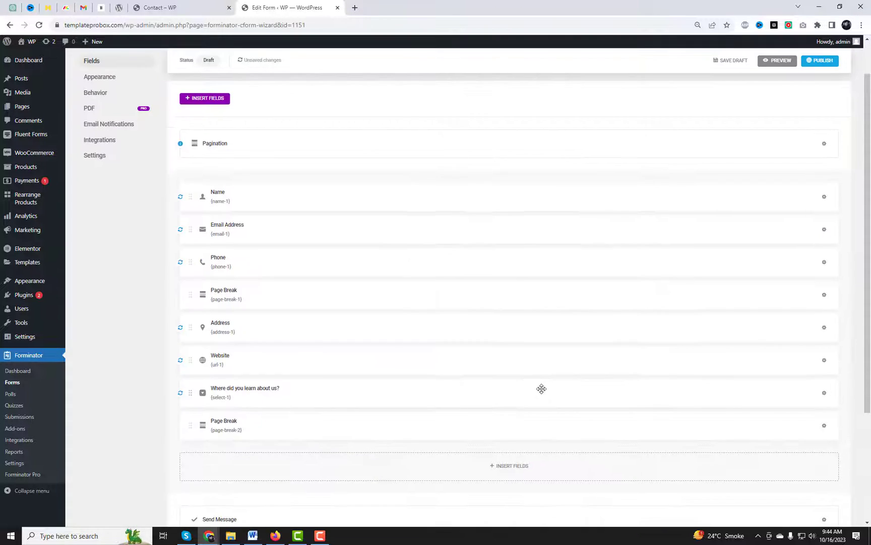
# Step: Add a Datepicker field with default settings after the second page break
pyautogui.scroll(-3, 541, 388)
pyautogui.click(515, 336)
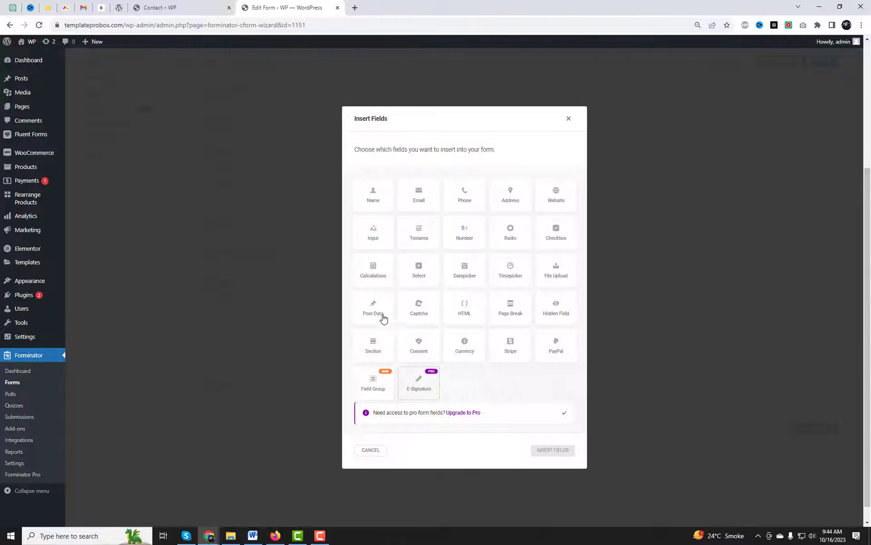
pyautogui.click(472, 282)
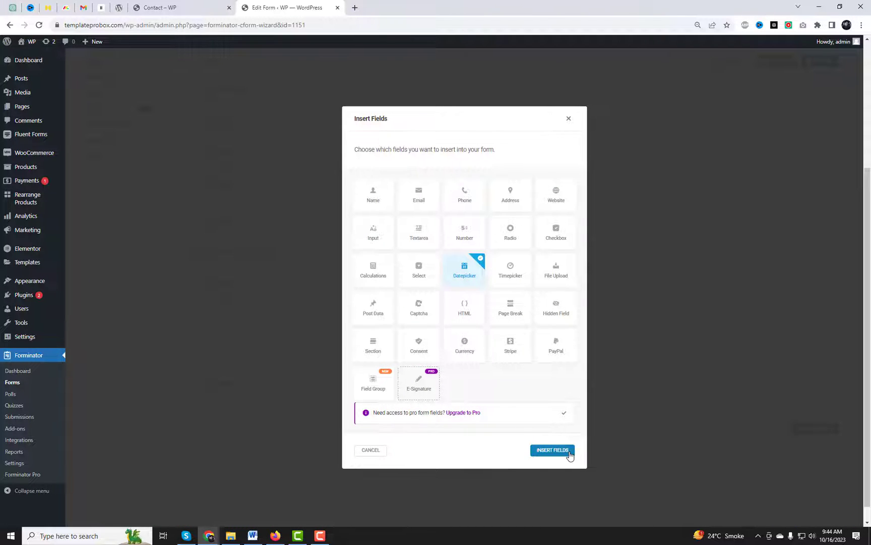
pyautogui.click(553, 449)
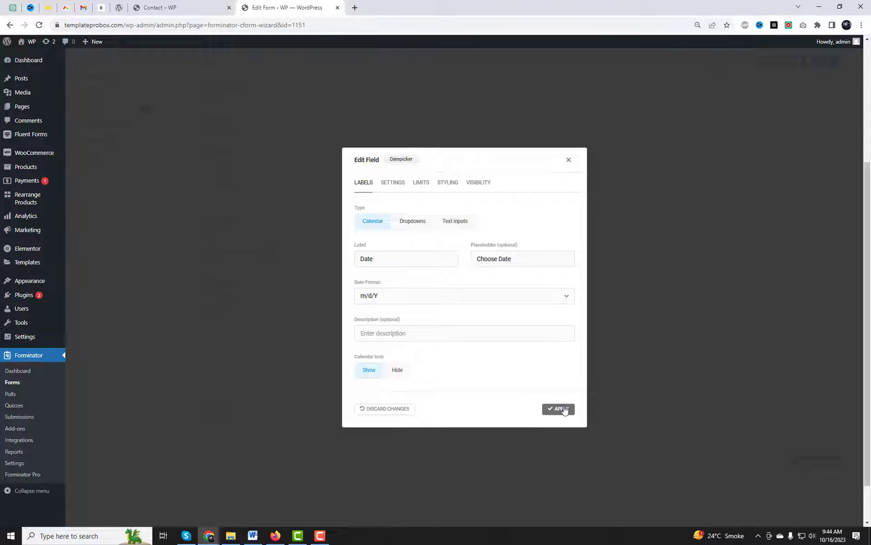
pyautogui.click(567, 413)
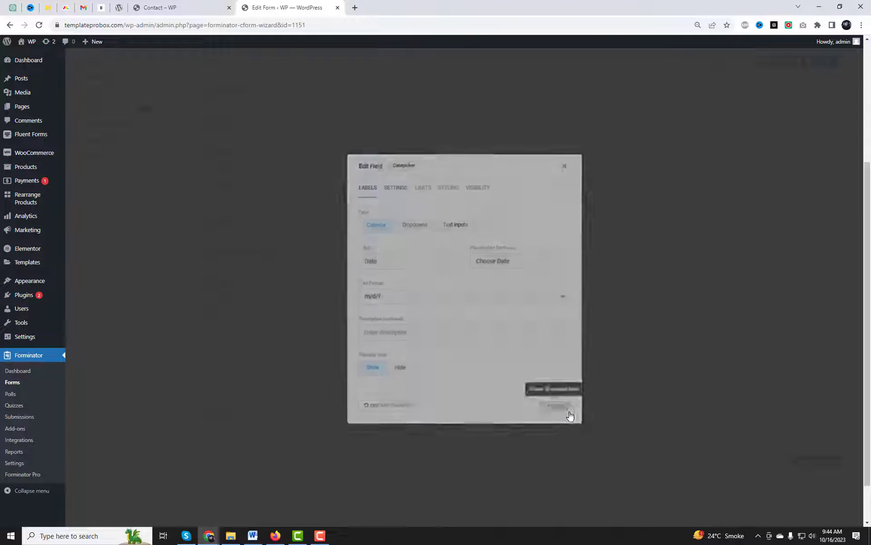
# Step: Add a Timepicker field with default settings below the Date field
pyautogui.click(515, 364)
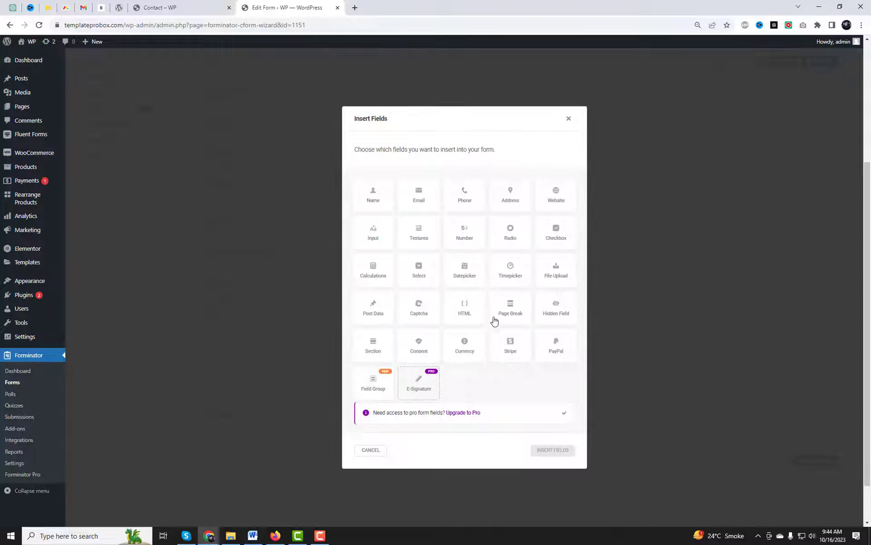
pyautogui.click(509, 275)
pyautogui.click(552, 449)
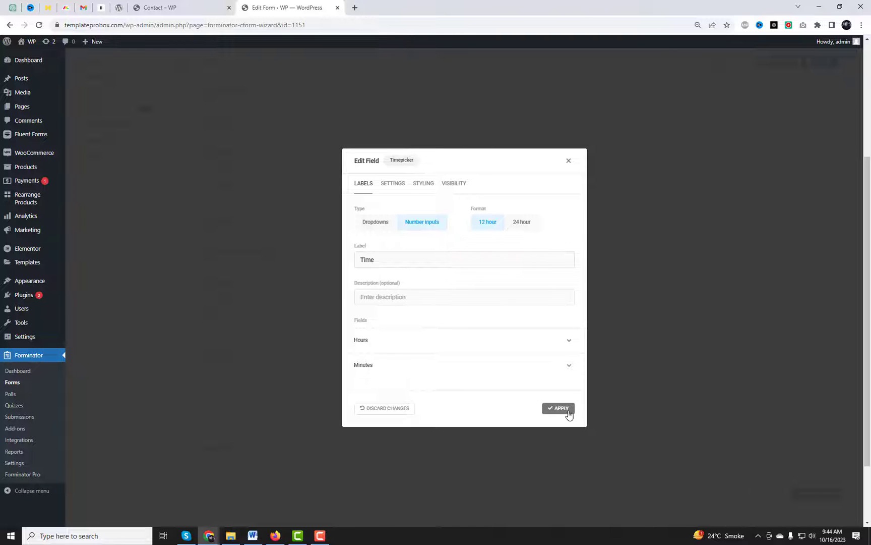
pyautogui.click(567, 410)
pyautogui.scroll(1, 311, 272)
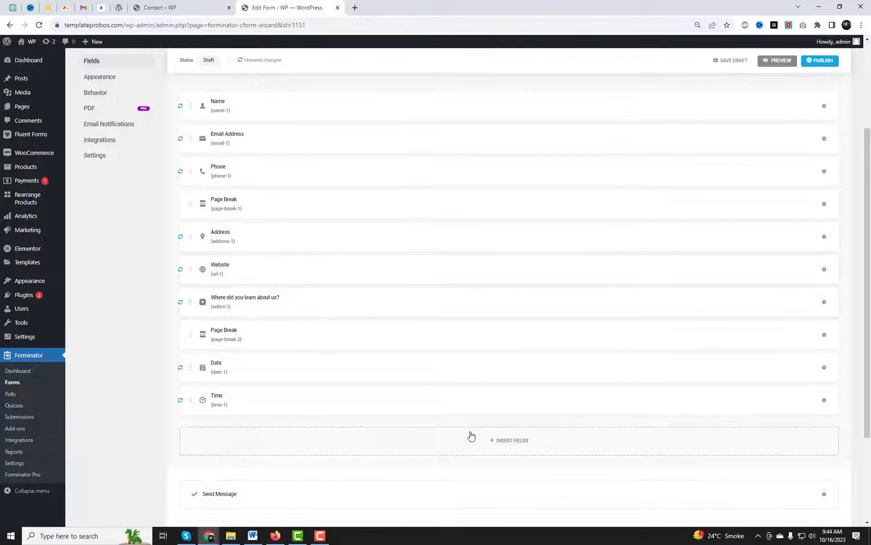
# Step: Insert a third page break after the Time field
pyautogui.click(517, 439)
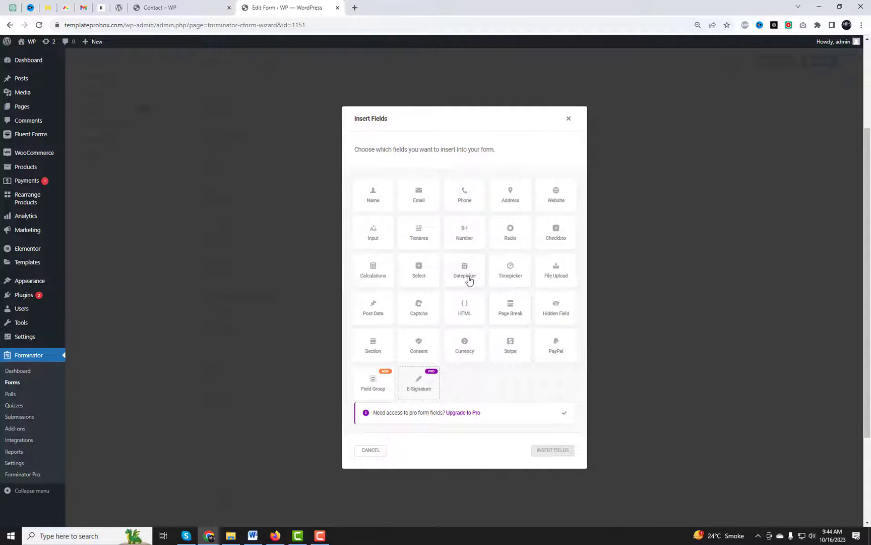
pyautogui.click(510, 313)
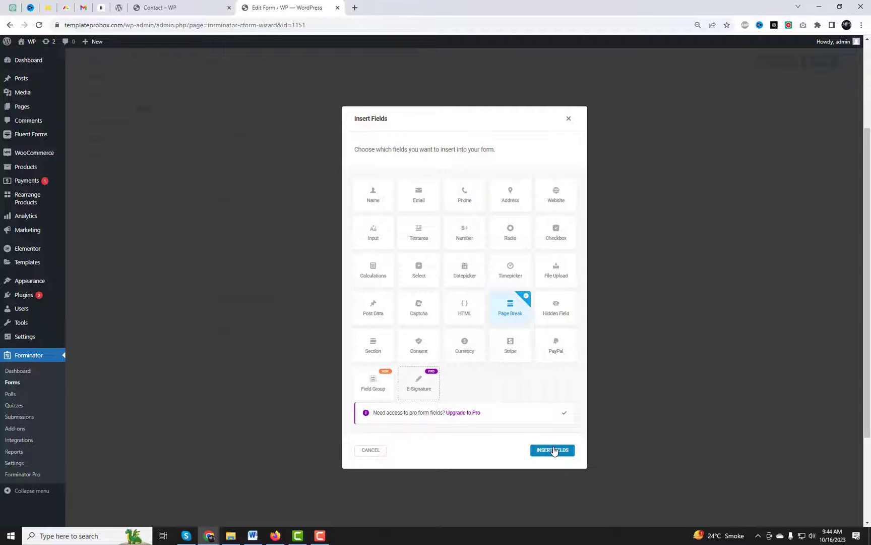
pyautogui.click(552, 450)
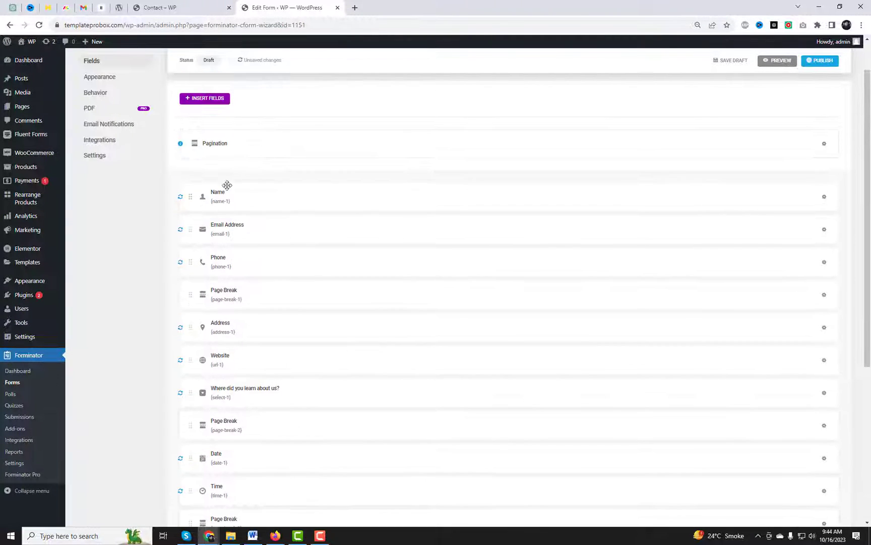
# Step: Rename the third page from 'Page 3' to 'Select Date' in Pagination and pick a Textarea field
pyautogui.click(243, 153)
pyautogui.moveTo(398, 339); pyautogui.dragTo(286, 336)
pyautogui.write('Select')
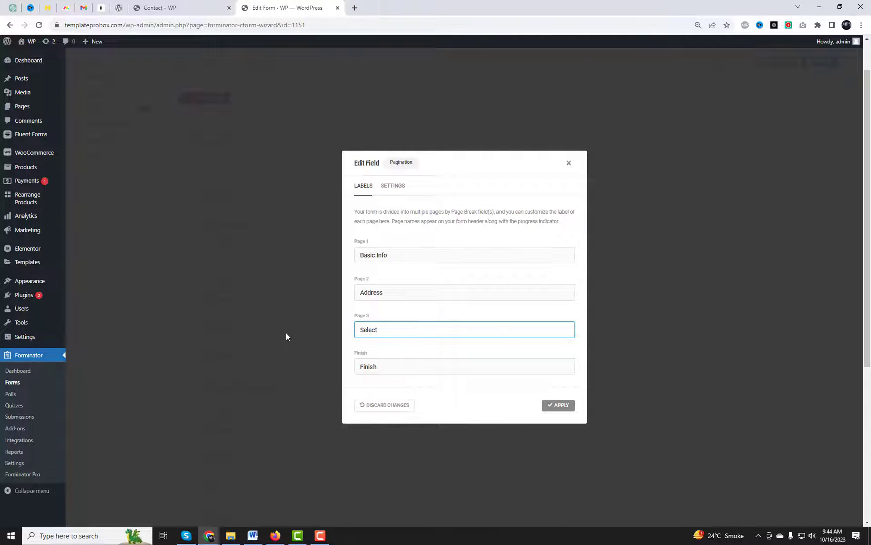
pyautogui.write(' Date')
pyautogui.click(555, 406)
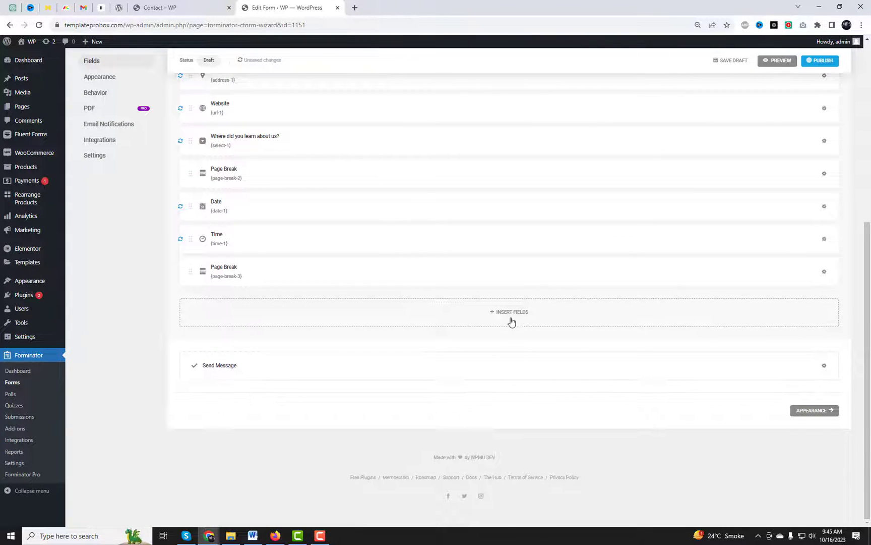
pyautogui.click(510, 322)
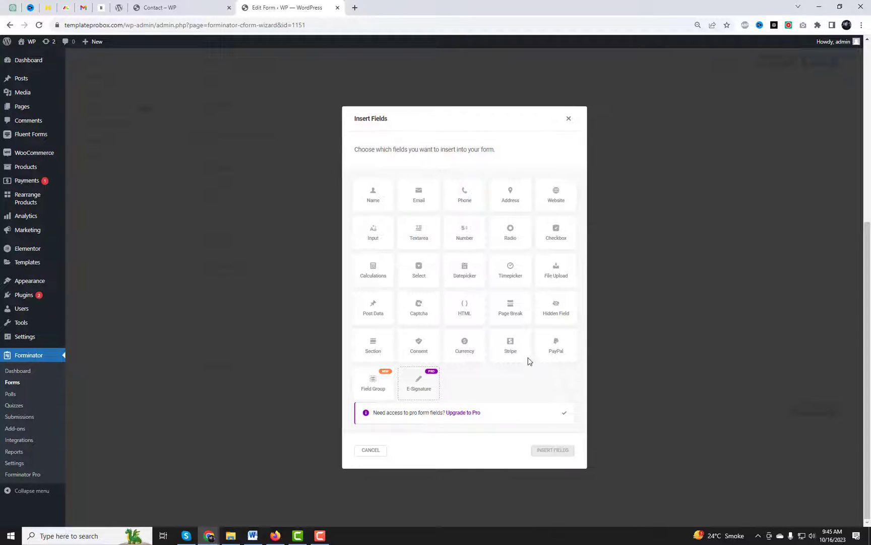
pyautogui.click(420, 232)
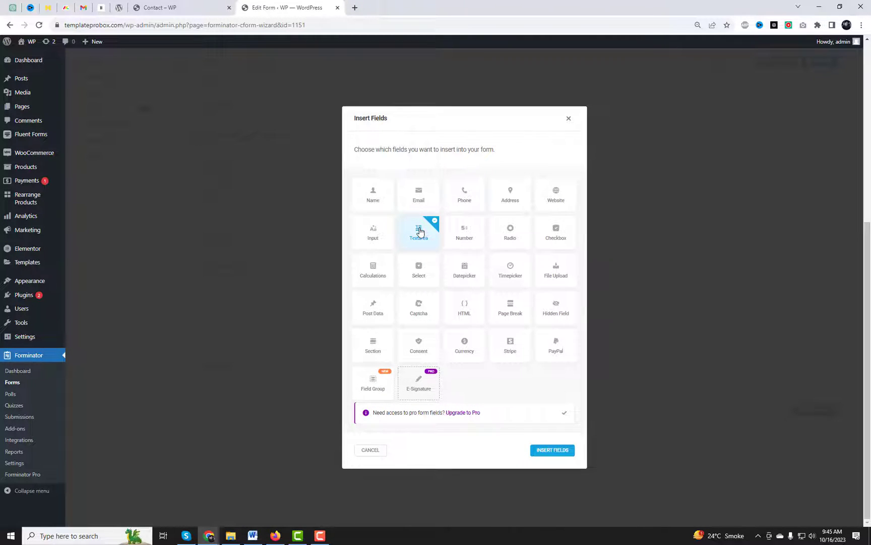
# Step: Insert the Textarea after the third page break and change its label from 'Text' to 'Final Message'
pyautogui.click(553, 450)
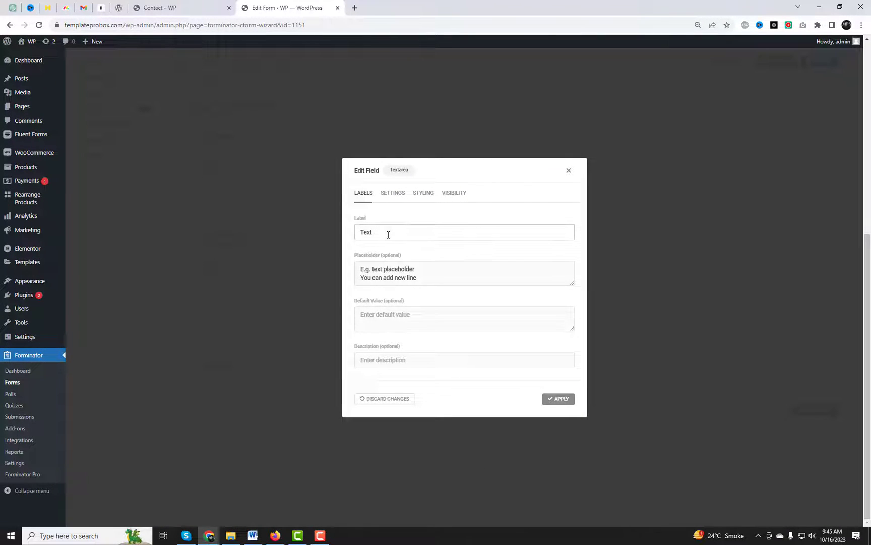
pyautogui.moveTo(388, 233); pyautogui.dragTo(340, 231)
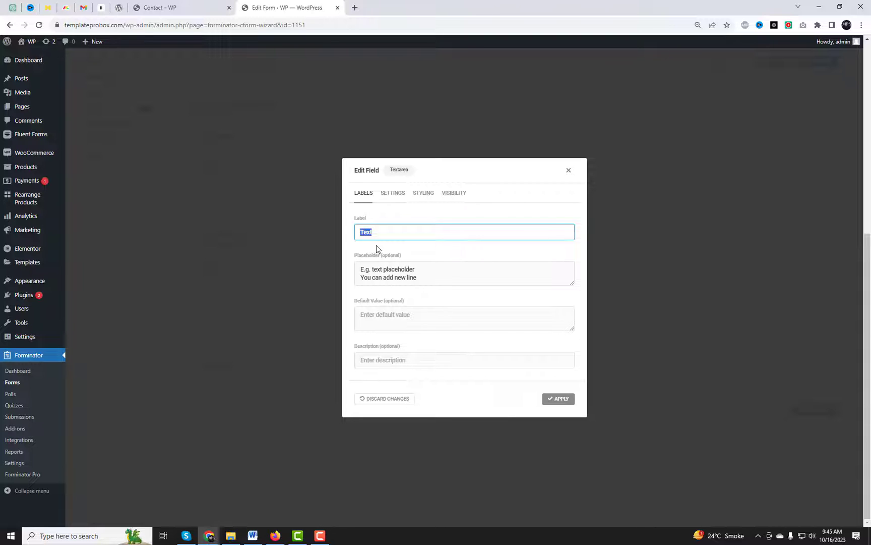
pyautogui.write('Me')
pyautogui.press('BackSpace')
pyautogui.press('BackSpace')
pyautogui.write('Fi')
pyautogui.click(561, 402)
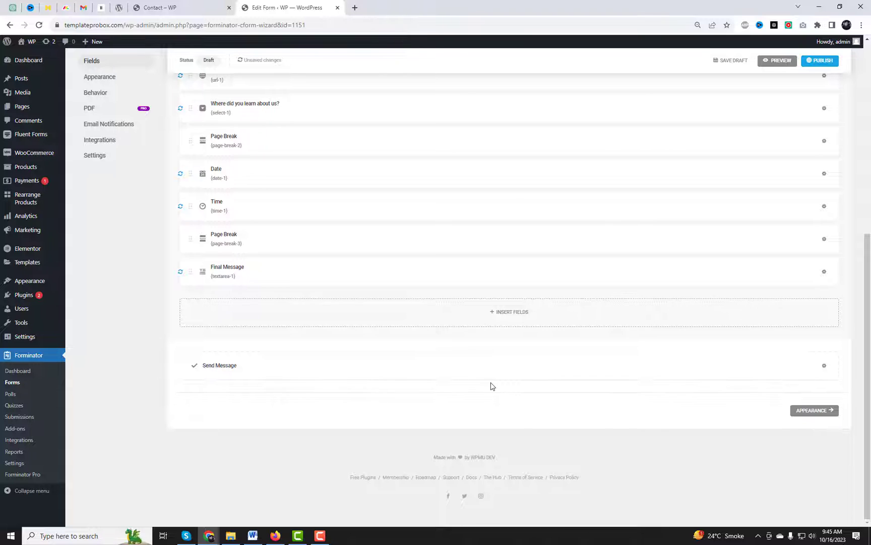
pyautogui.scroll(2, 479, 378)
pyautogui.click(506, 402)
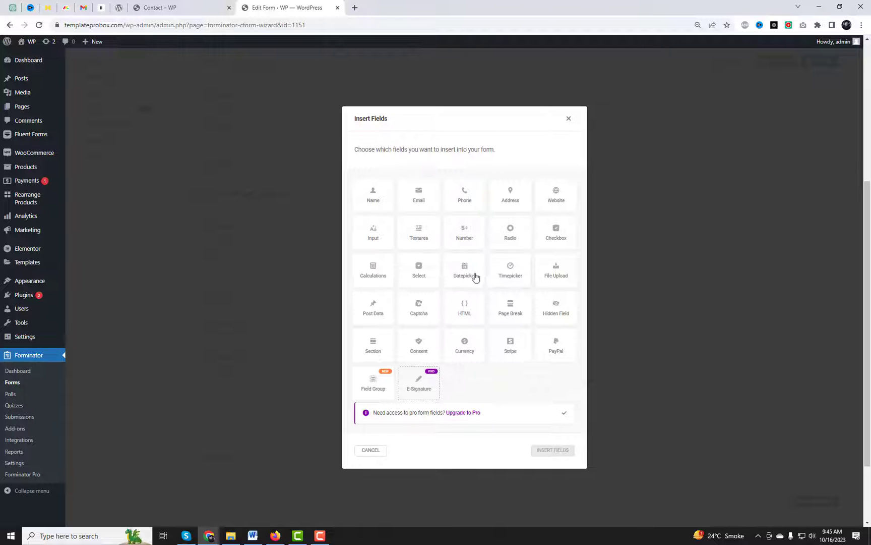
# Step: Insert a fourth page break after Final Message and preview the steps Basic Info through Finish
pyautogui.click(505, 314)
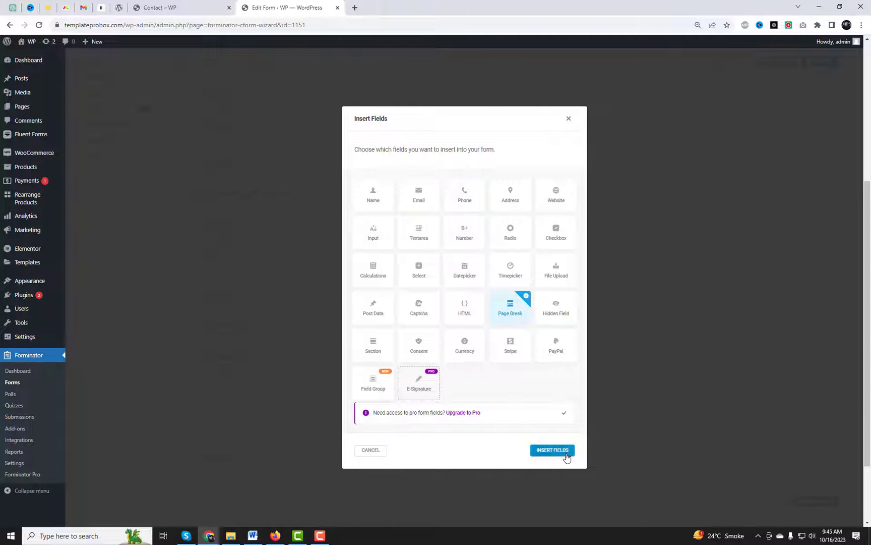
pyautogui.click(557, 450)
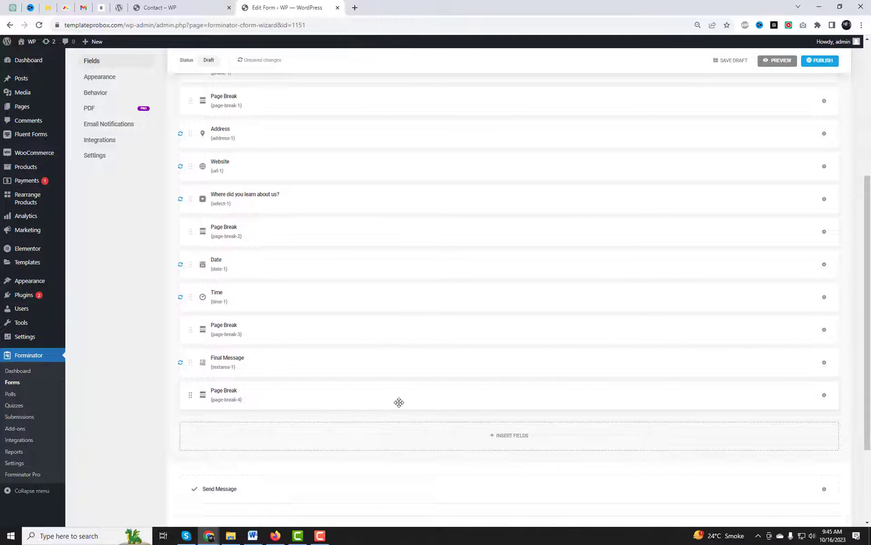
pyautogui.scroll(2, 519, 365)
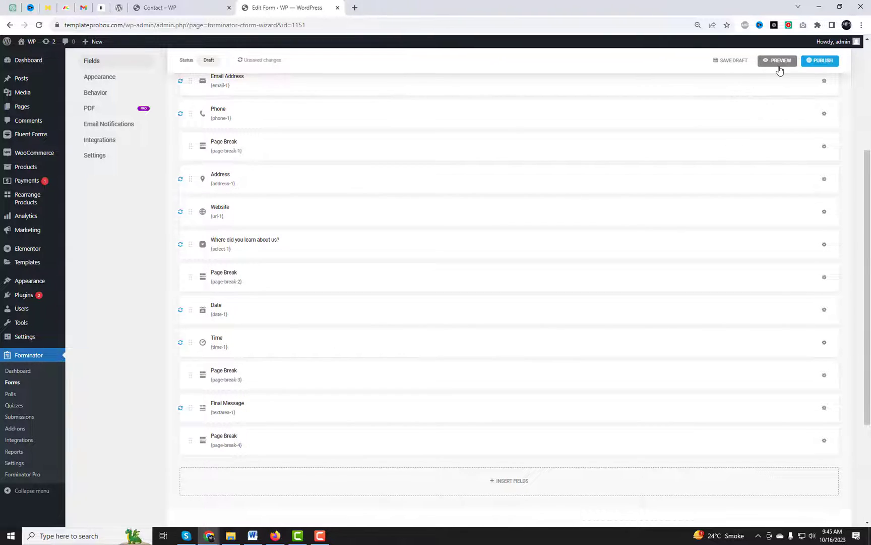
pyautogui.click(779, 61)
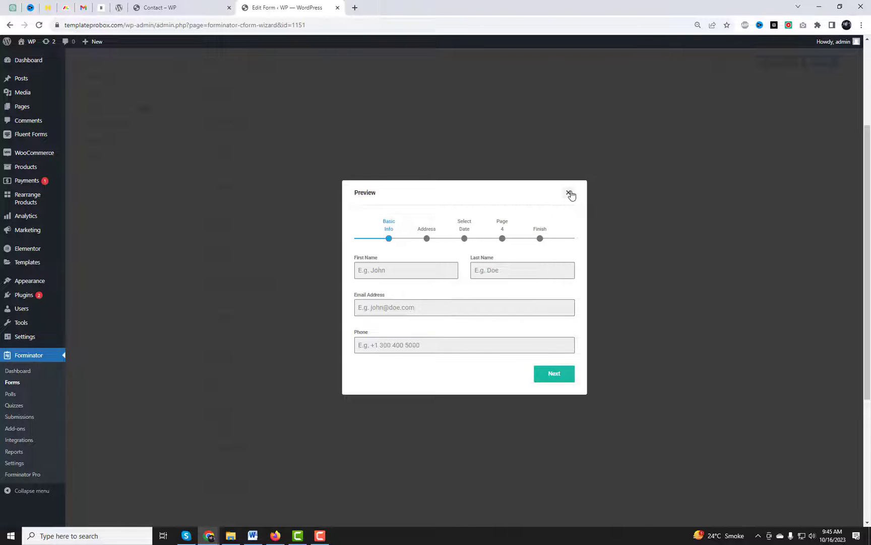
pyautogui.click(568, 192)
# Step: Delete the fourth page's 'Page 4' label in Pagination settings and apply
pyautogui.click(257, 143)
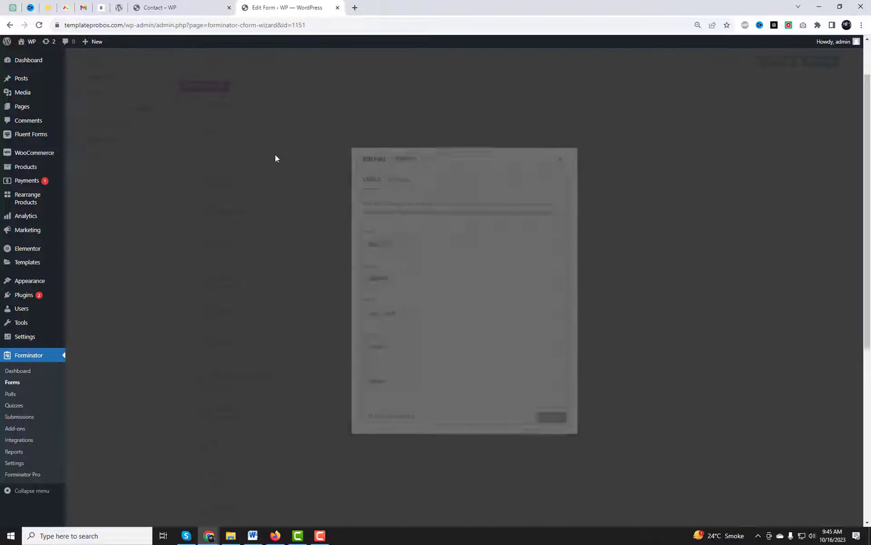
pyautogui.tripleClick(365, 353)
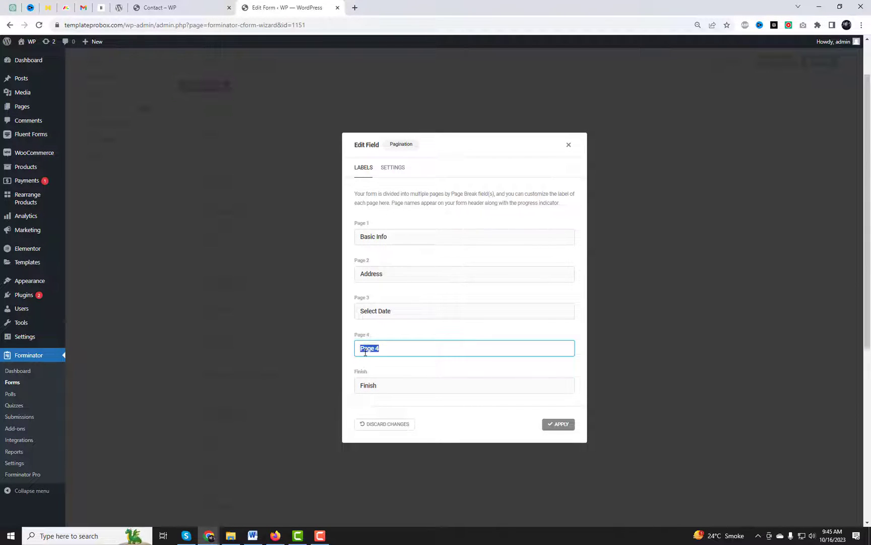
pyautogui.press('BackSpace')
pyautogui.click(558, 423)
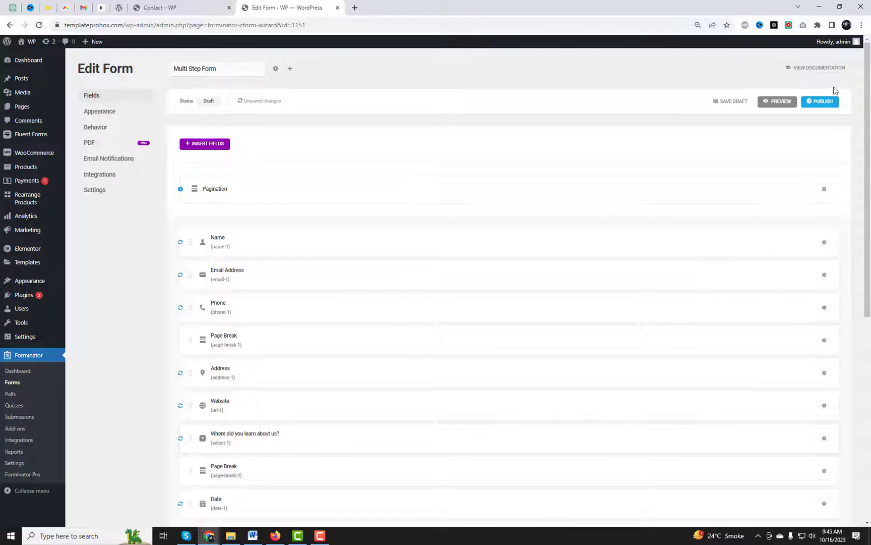
# Step: Publish the Multi Step Form and dismiss the confirmation
pyautogui.click(817, 102)
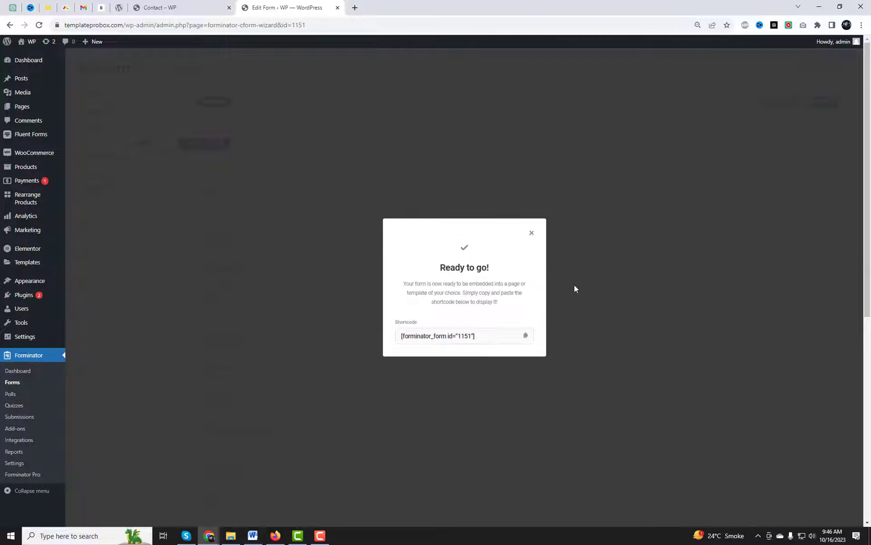
pyautogui.click(536, 235)
pyautogui.click(99, 112)
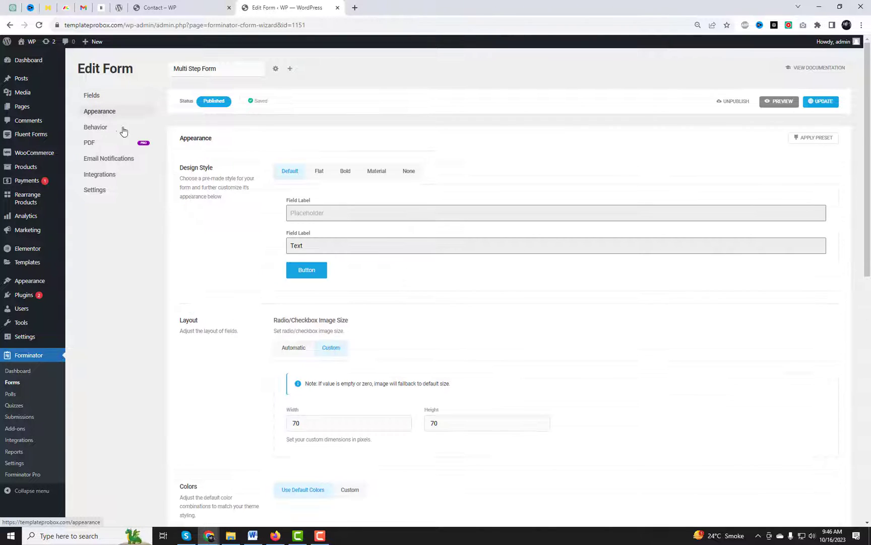
# Step: Switch the design style to Material, save the form, and go to Email Notifications
pyautogui.click(346, 171)
pyautogui.click(376, 173)
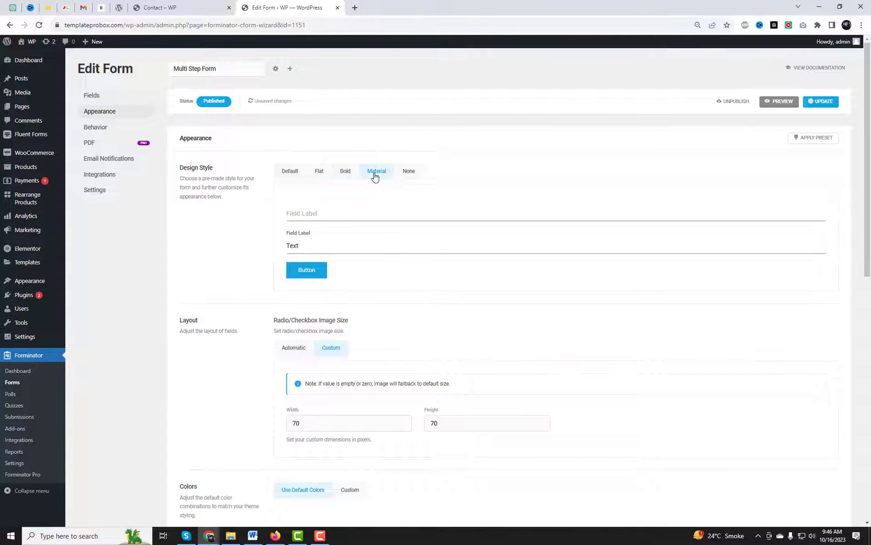
pyautogui.click(821, 103)
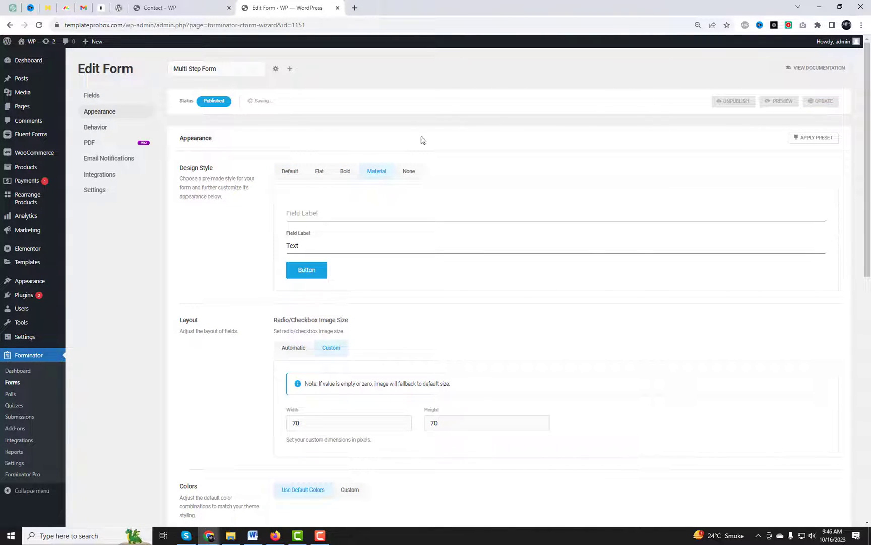
pyautogui.click(111, 165)
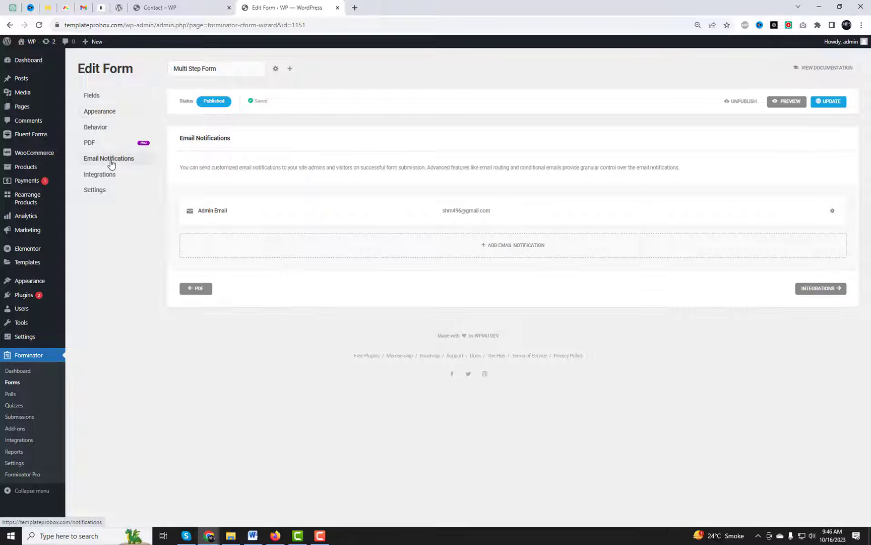
# Step: Replace the Admin Email notification's recipient with the admin's e-mail address
pyautogui.click(451, 214)
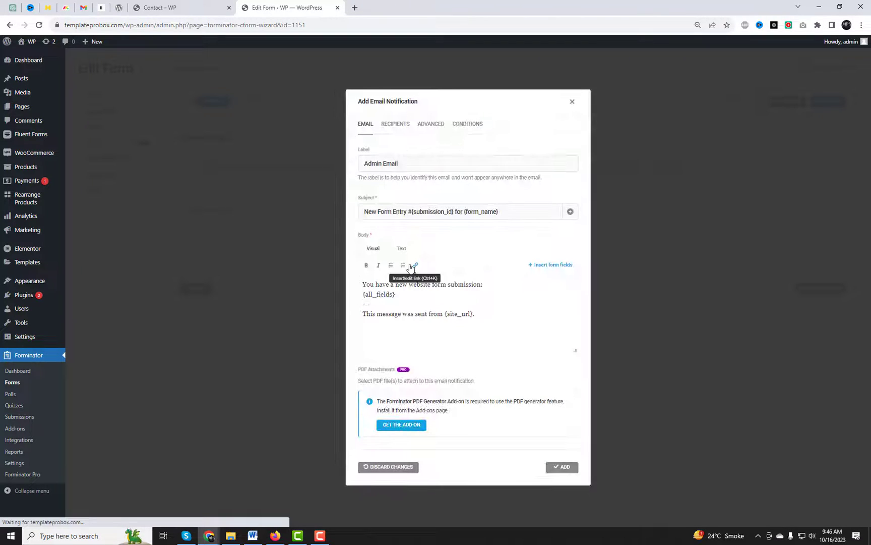
pyautogui.click(396, 124)
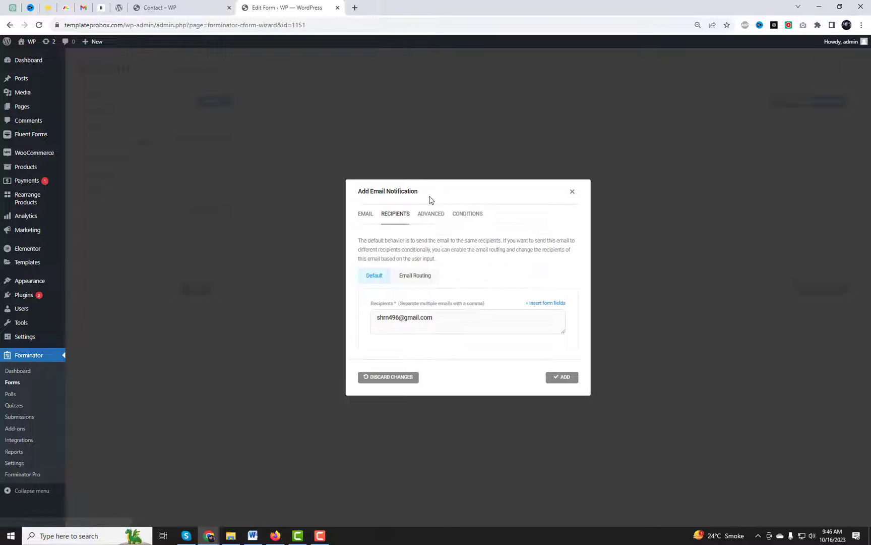
pyautogui.moveTo(444, 319); pyautogui.dragTo(326, 322)
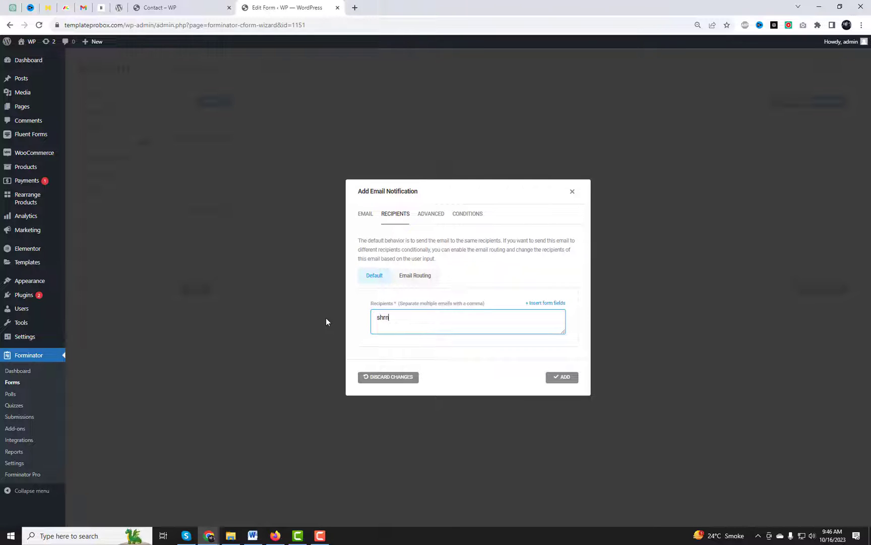
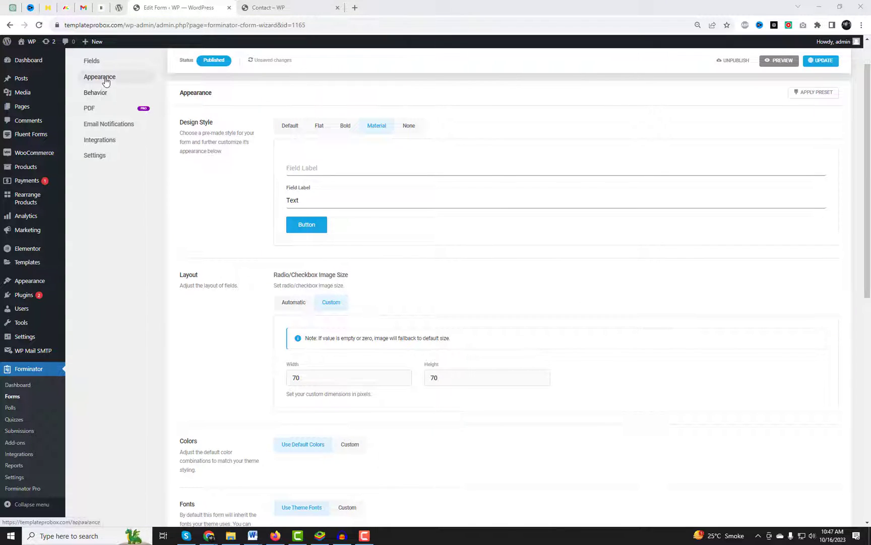
# Step: Switch the form Colors to Custom and inspect the Pagination Steps colour settings
pyautogui.scroll(-5, 481, 272)
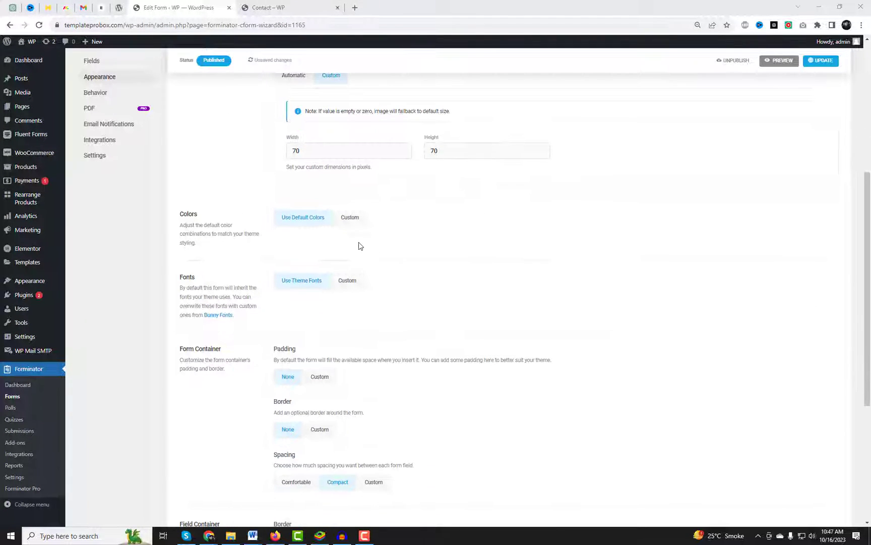
pyautogui.click(348, 217)
pyautogui.scroll(-2, 473, 279)
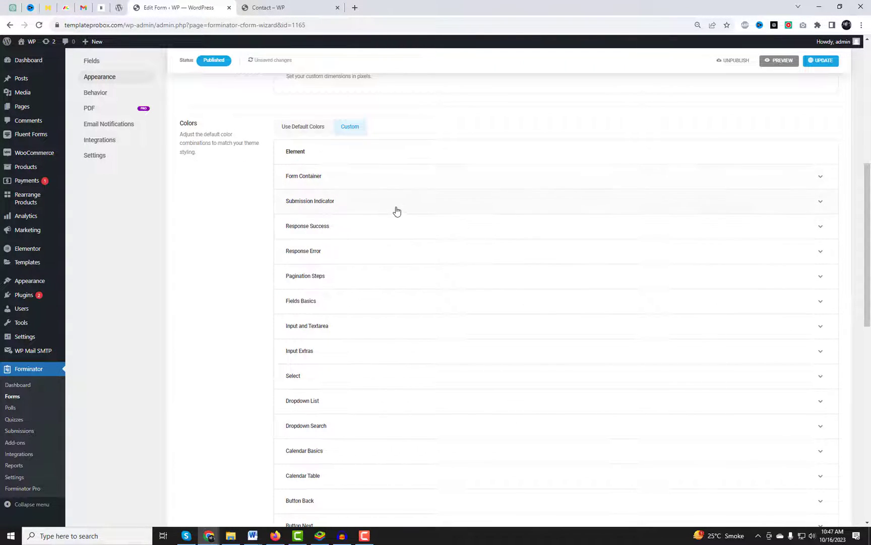
pyautogui.scroll(-1, 397, 210)
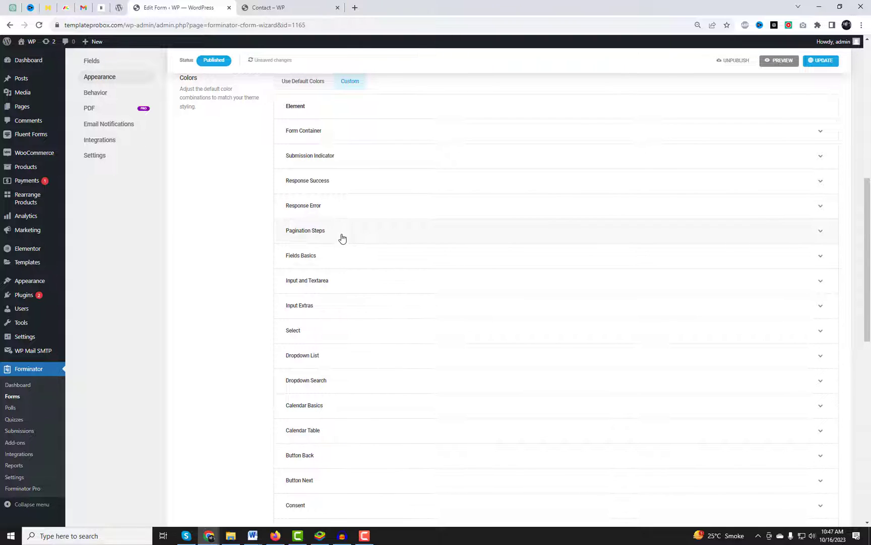
pyautogui.click(342, 235)
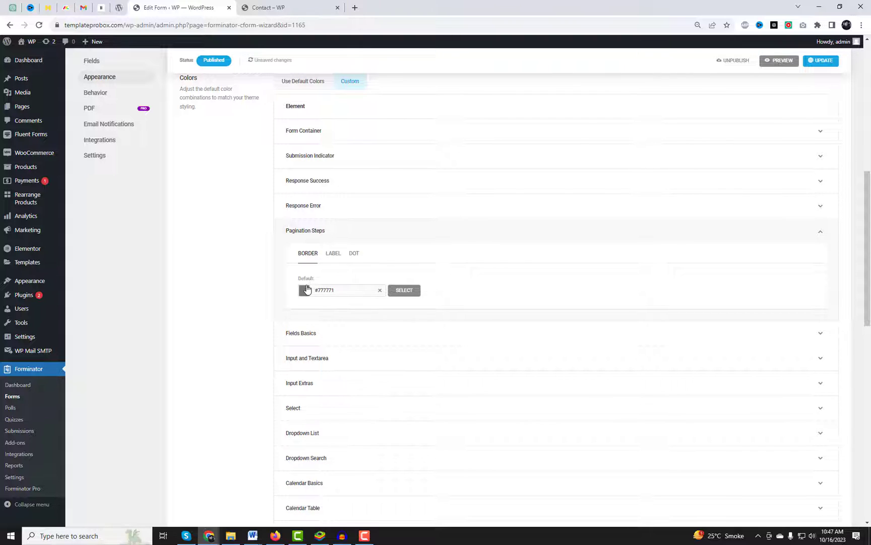
pyautogui.click(307, 289)
pyautogui.click(317, 281)
pyautogui.click(333, 255)
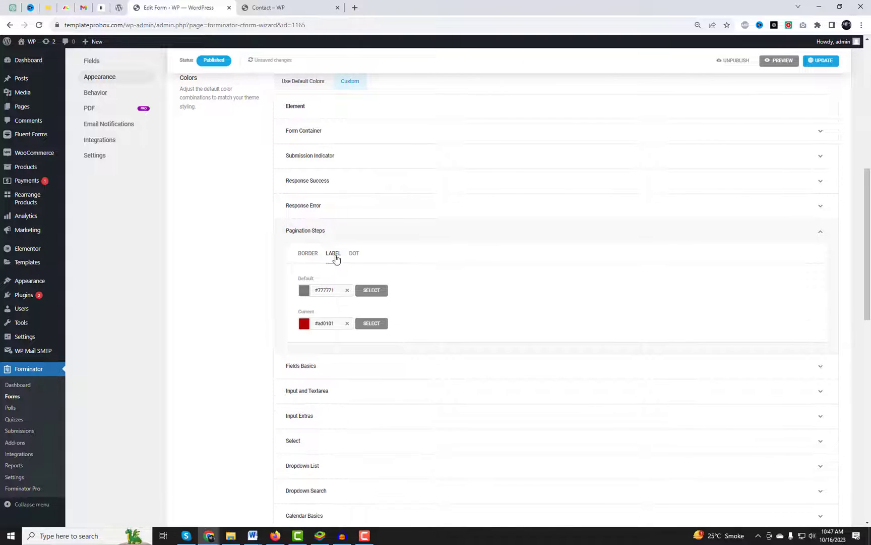
pyautogui.click(357, 256)
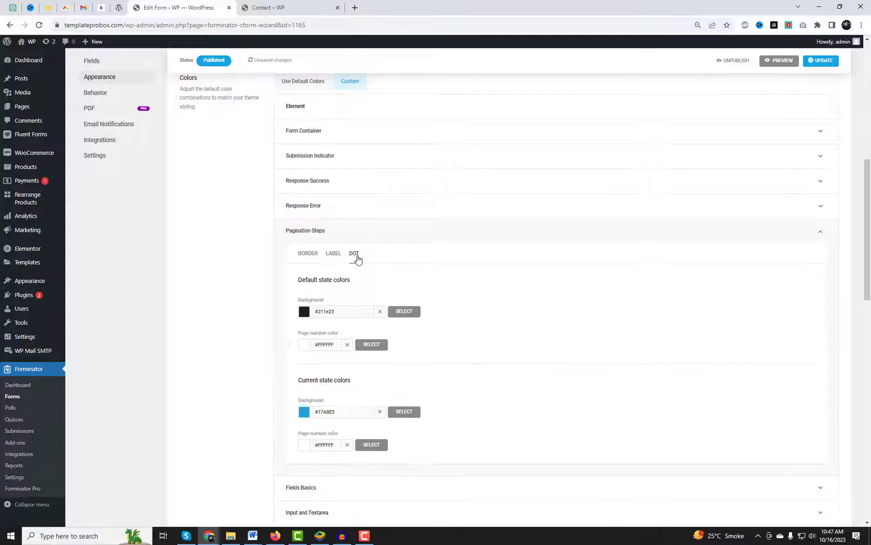
pyautogui.click(335, 238)
pyautogui.scroll(2, 348, 250)
# Step: Switch Fonts to Custom, change Pagination Steps font size from 11 to 12, and save
pyautogui.scroll(-8, 400, 285)
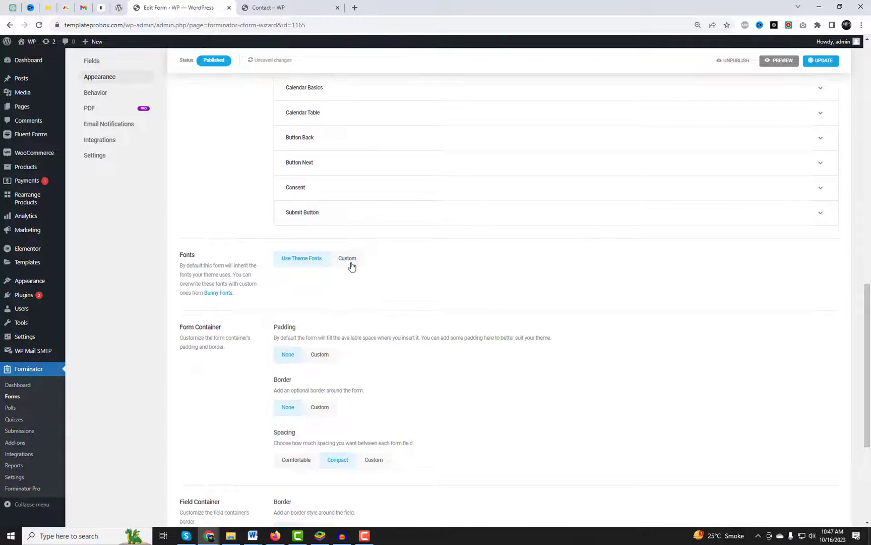
pyautogui.click(348, 263)
pyautogui.scroll(-3, 374, 280)
pyautogui.click(333, 174)
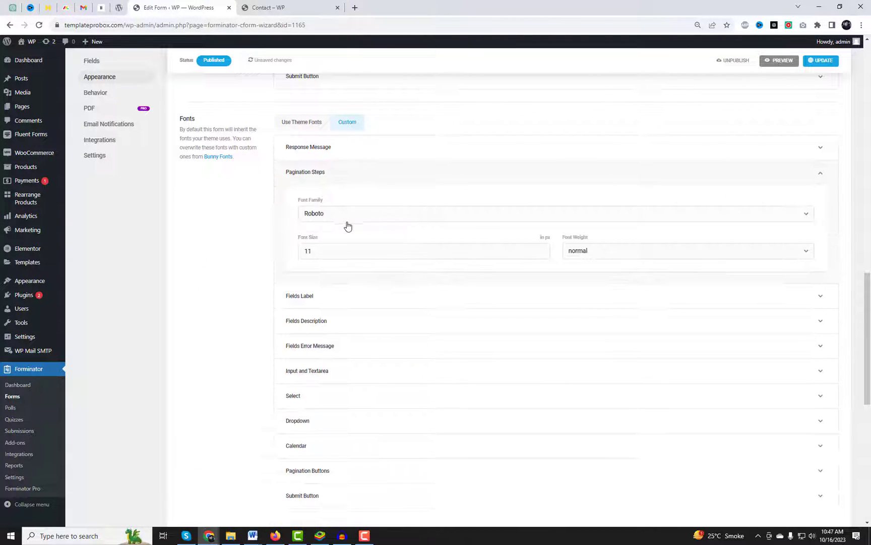
pyautogui.moveTo(315, 252); pyautogui.dragTo(297, 255)
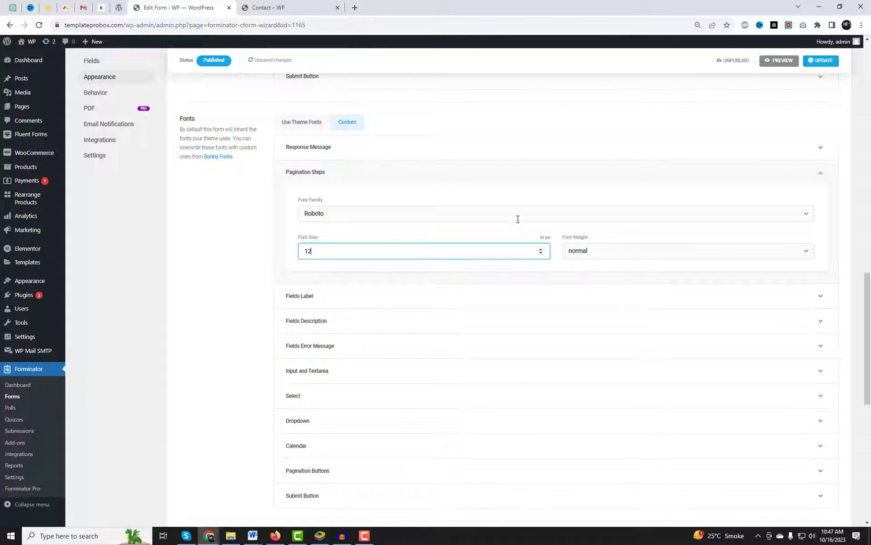
pyautogui.write('12')
pyautogui.click(811, 63)
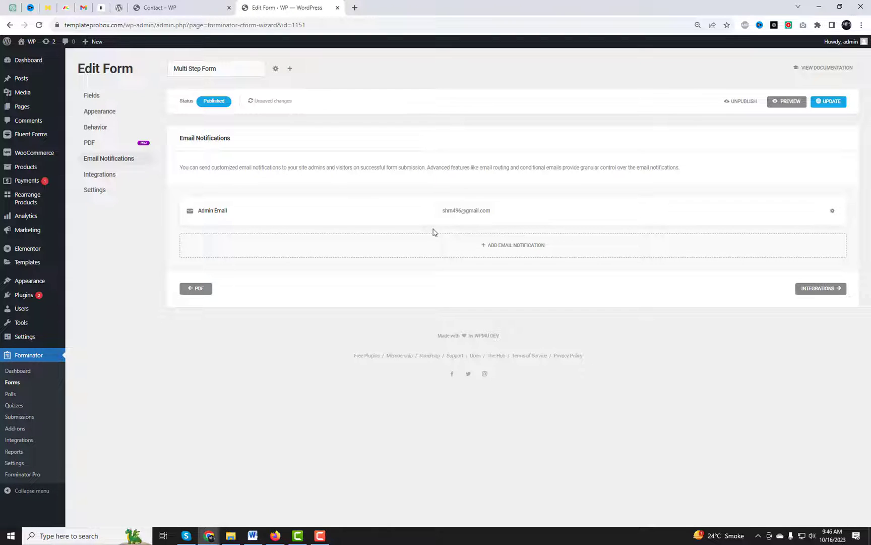
pyautogui.click(463, 216)
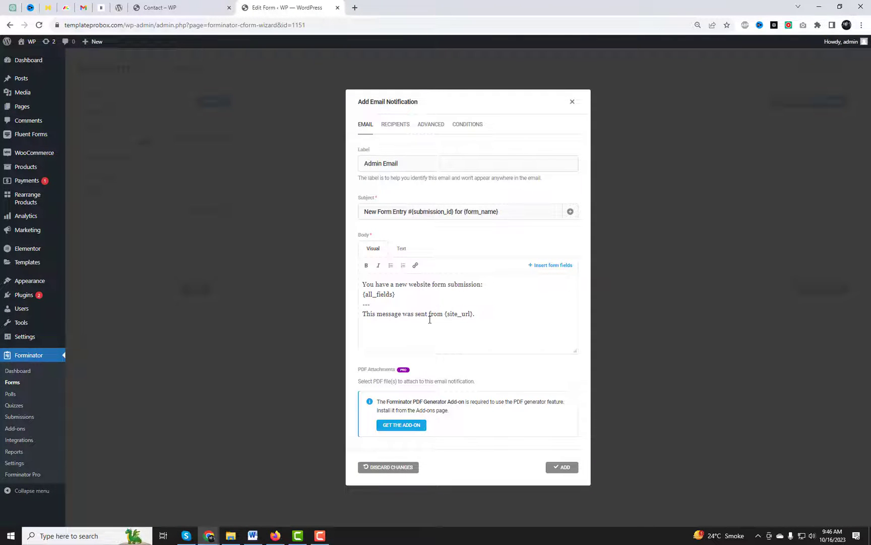
# Step: Add a blank line above {all_fields} in the email body and bold 'form submission'
pyautogui.moveTo(389, 304); pyautogui.dragTo(361, 304)
pyautogui.click(400, 249)
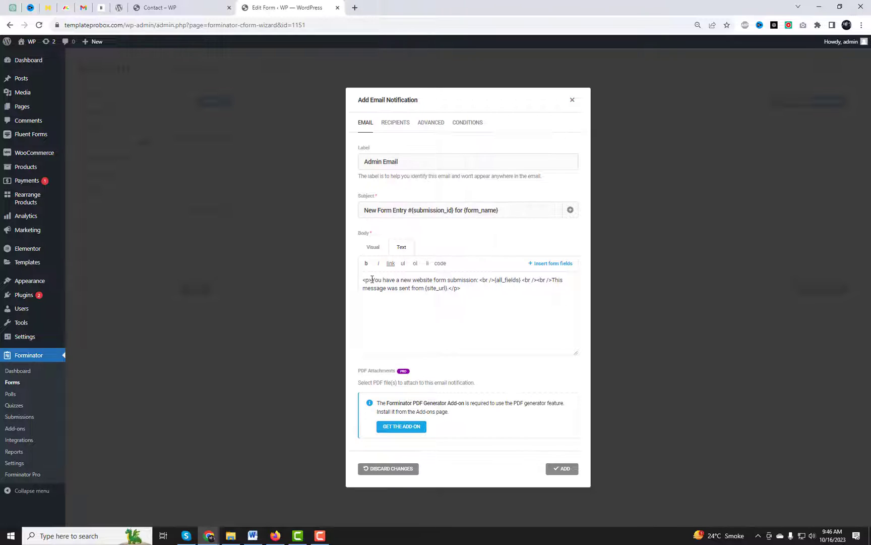
pyautogui.click(372, 247)
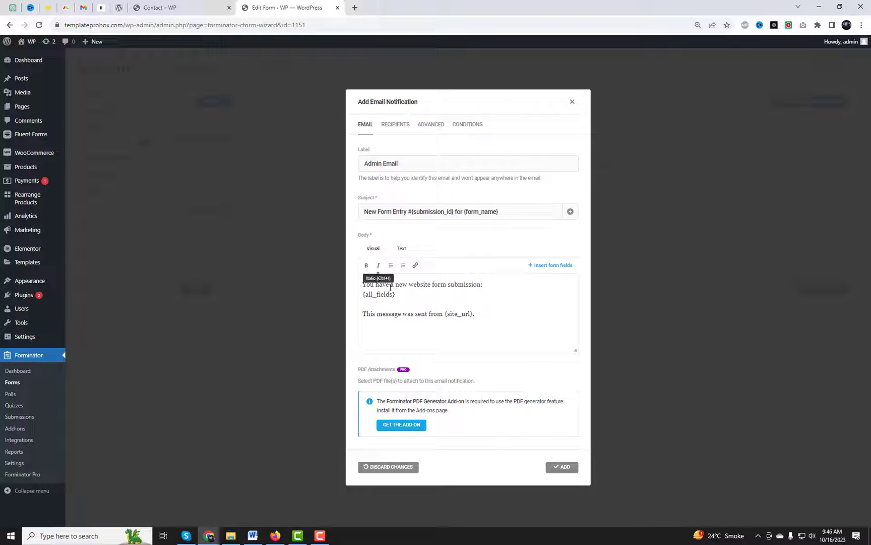
pyautogui.click(364, 296)
pyautogui.press('Return')
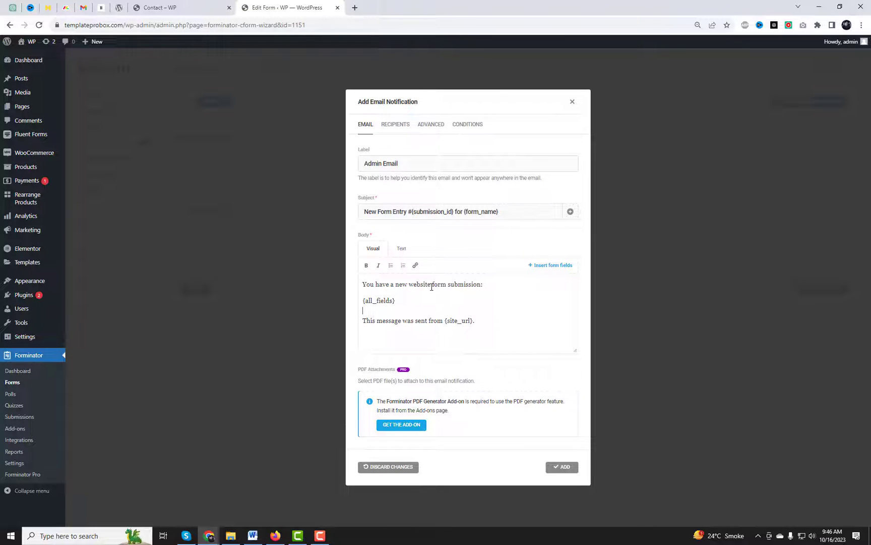
pyautogui.moveTo(432, 287); pyautogui.dragTo(483, 285)
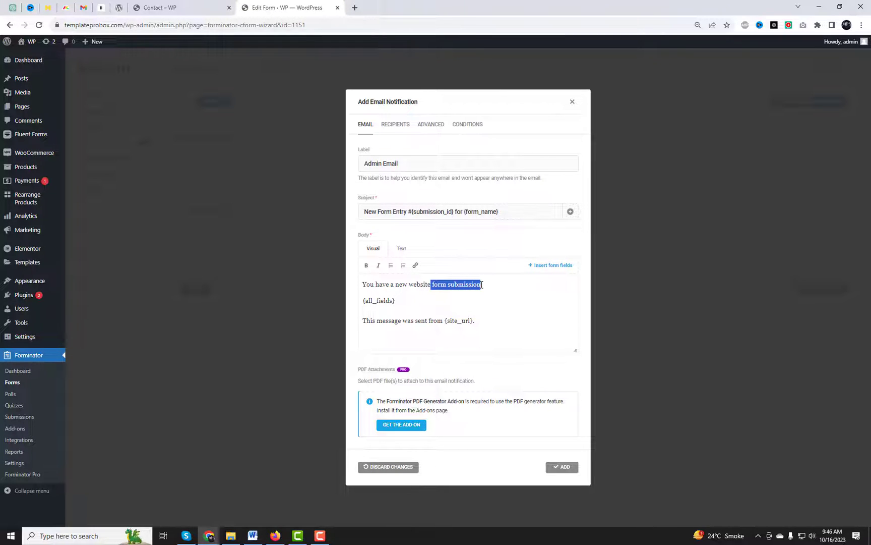
pyautogui.hotkey('ctrl', 'b')
pyautogui.click(522, 309)
# Step: Set the sender From Name to 'Form Name', add the notification, and save the form
pyautogui.click(424, 126)
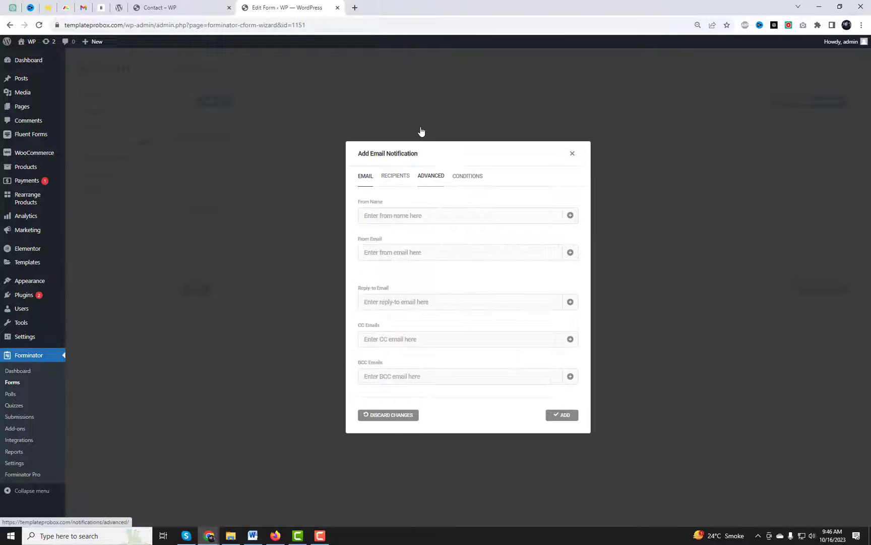
pyautogui.click(414, 217)
pyautogui.write('Form Name')
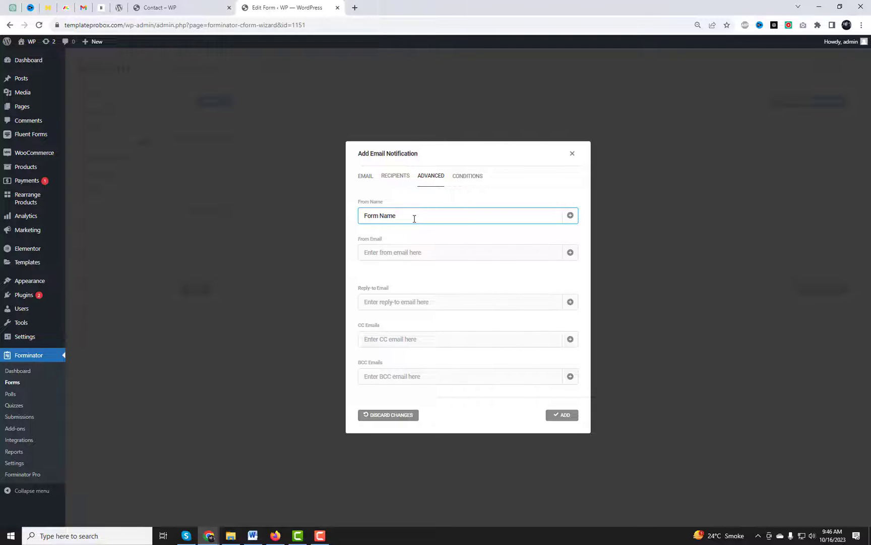
pyautogui.click(578, 414)
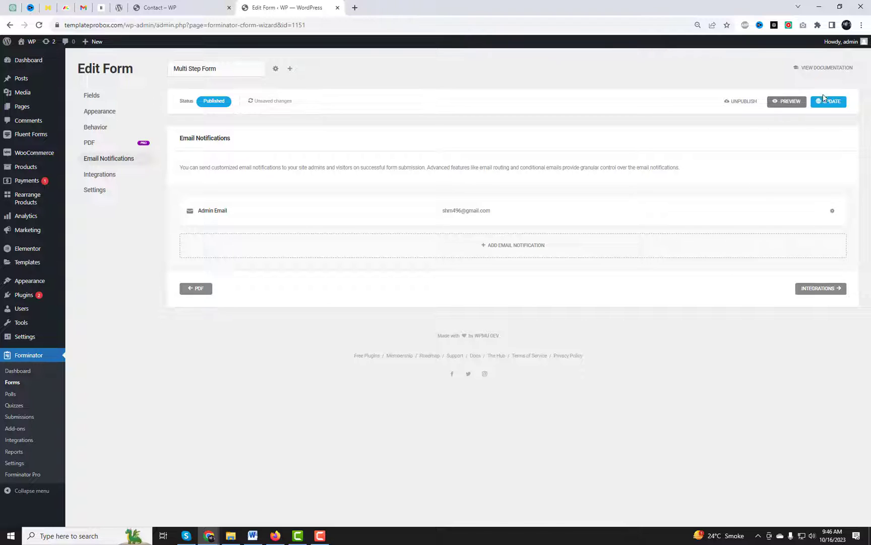
pyautogui.click(829, 101)
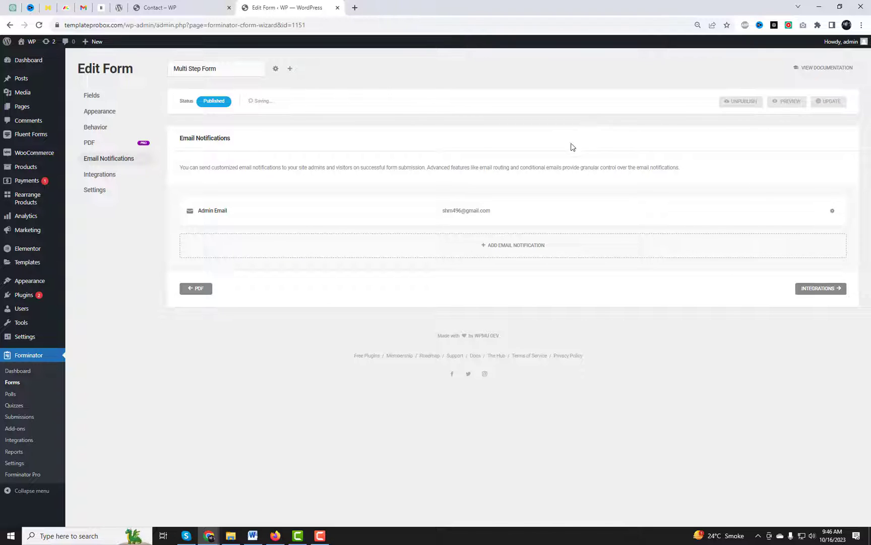
# Step: Copy the Multi Step Form's shortcode from the Forms list and switch to the Contact page tab
pyautogui.click(14, 384)
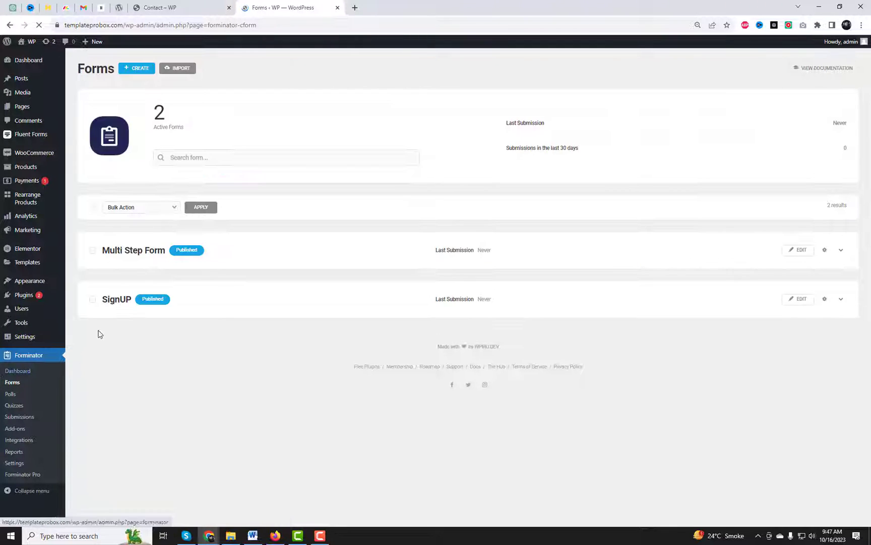
pyautogui.click(825, 250)
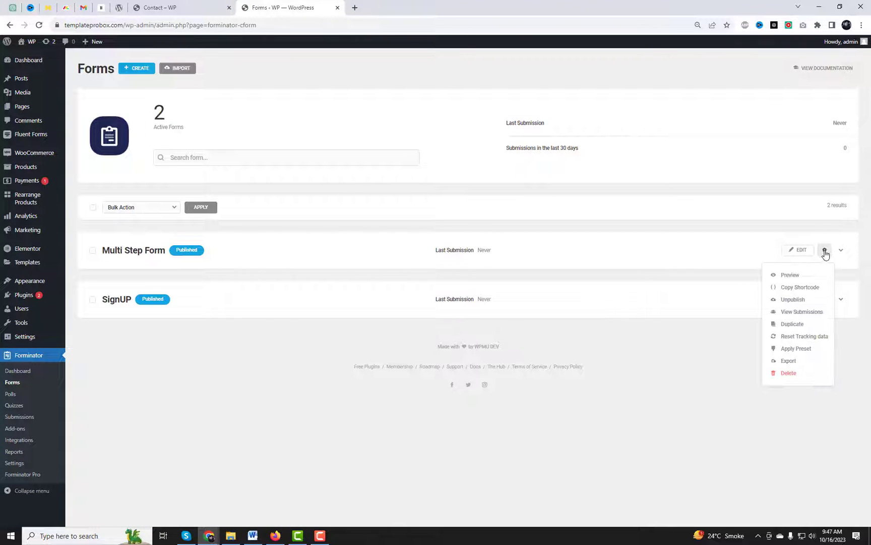
pyautogui.click(801, 287)
pyautogui.click(174, 8)
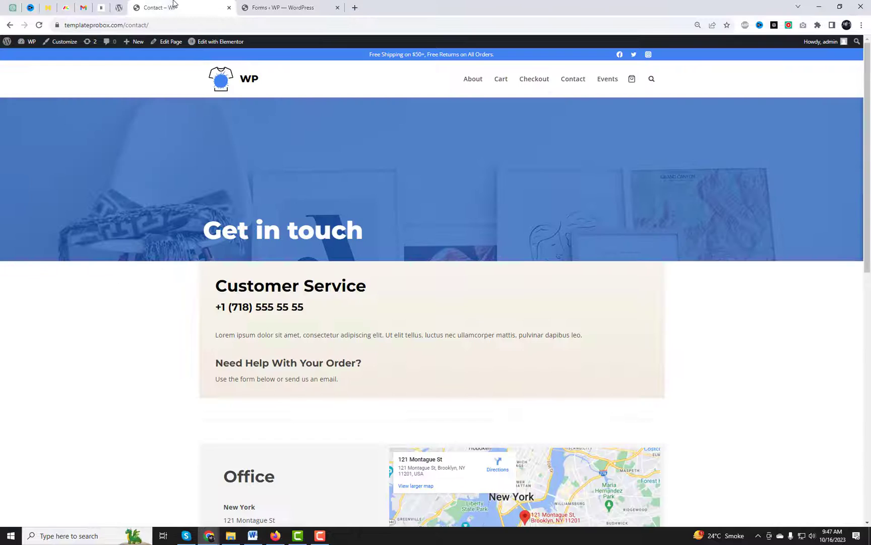
# Step: Open the Contact page in Elementor and add a shortcode widget with the pasted Forminator form shortcode
pyautogui.rightClick(197, 50)
pyautogui.click(237, 52)
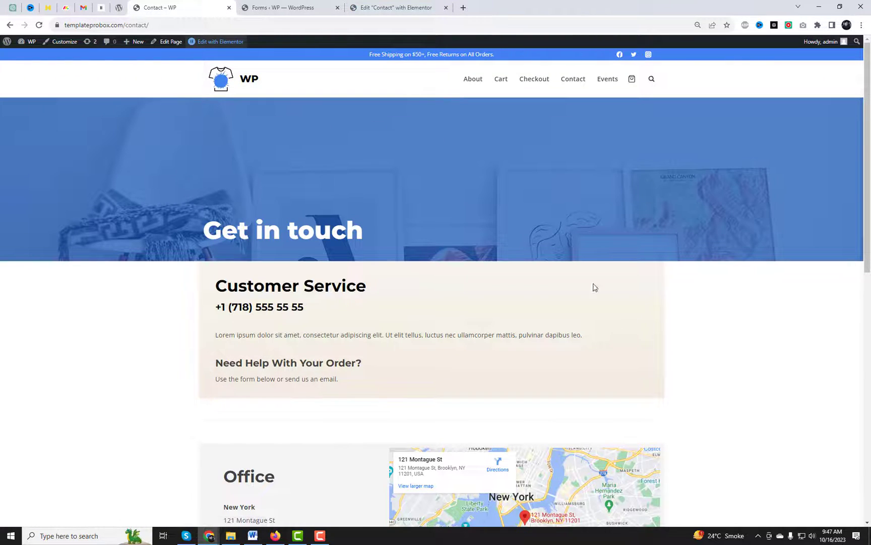
pyautogui.click(391, 6)
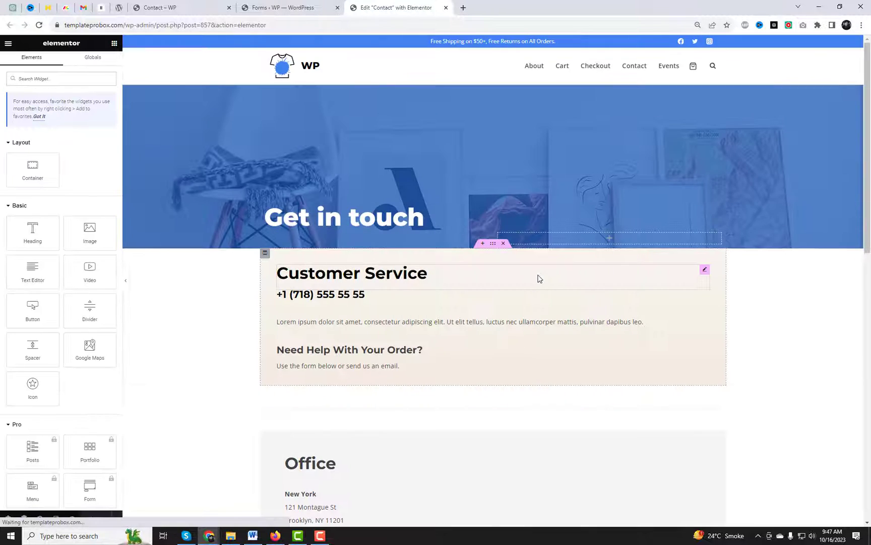
pyautogui.write('short')
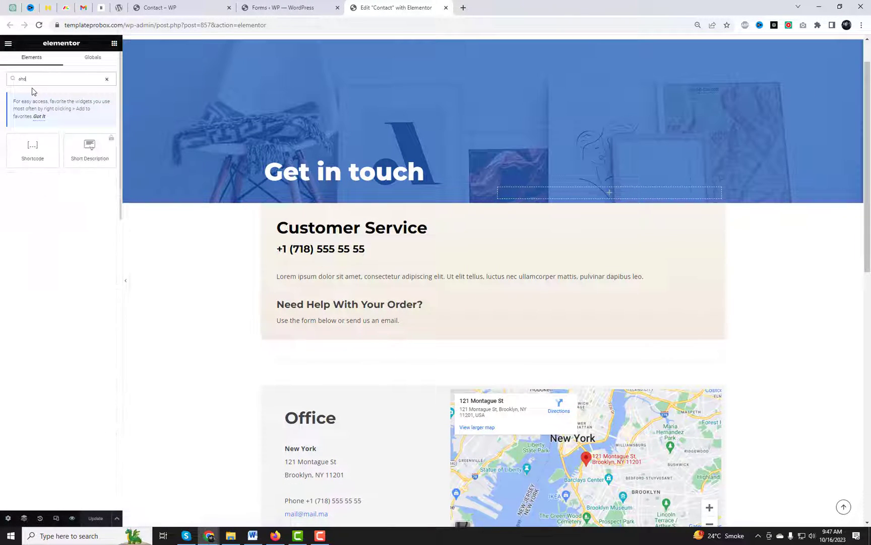
pyautogui.moveTo(33, 147); pyautogui.dragTo(395, 330)
pyautogui.click(60, 141)
pyautogui.hotkey('ctrl', 'v')
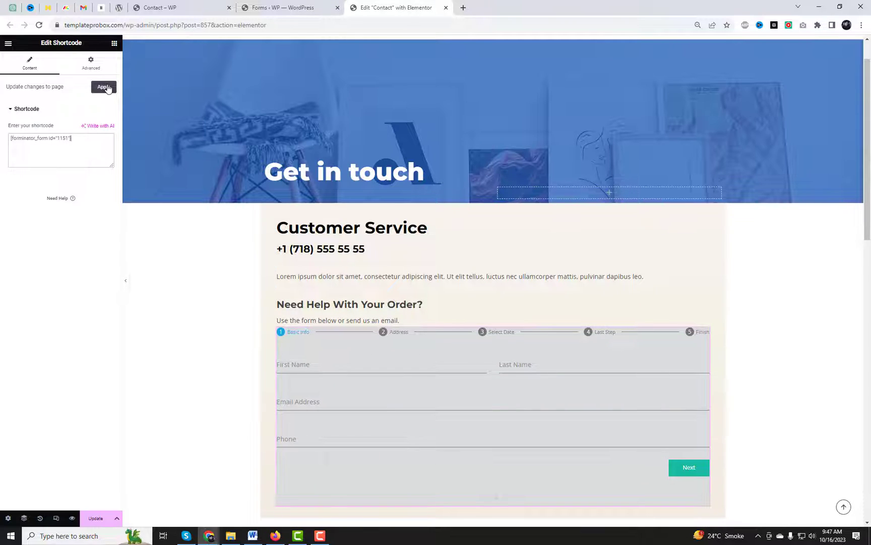
pyautogui.click(107, 88)
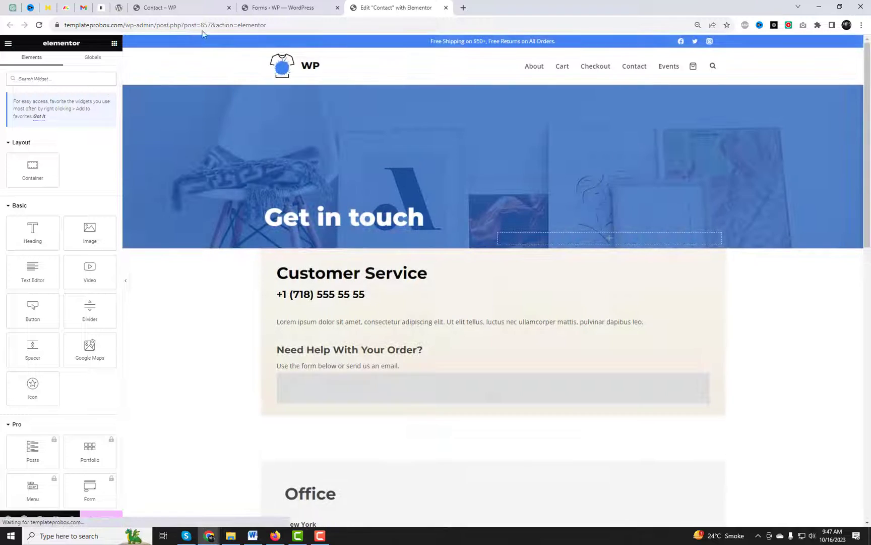
# Step: Update the Contact page in Elementor and reload the live Contact page
pyautogui.click(197, 9)
pyautogui.click(220, 21)
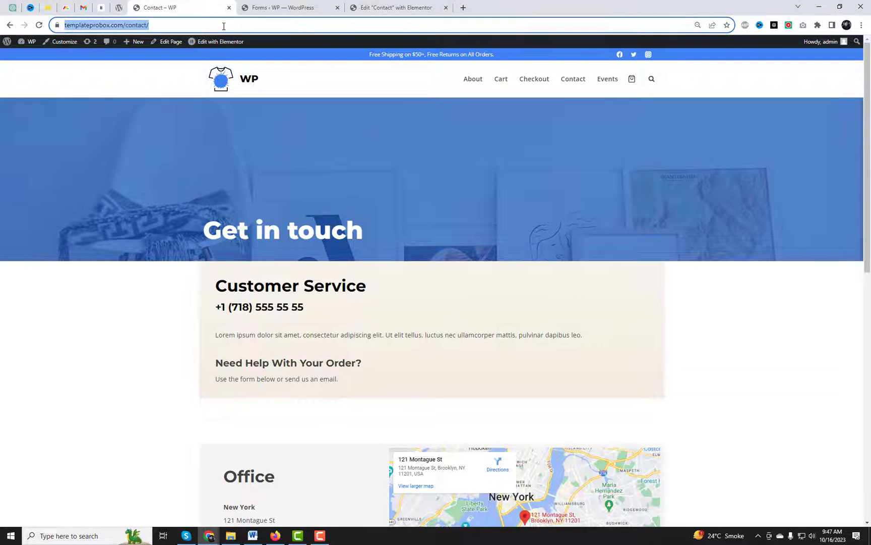
pyautogui.press('Return')
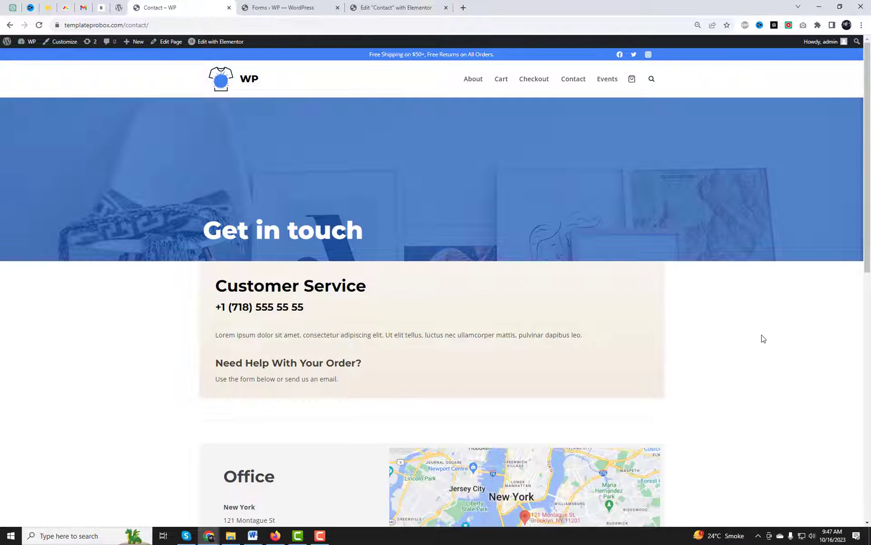
pyautogui.click(396, 7)
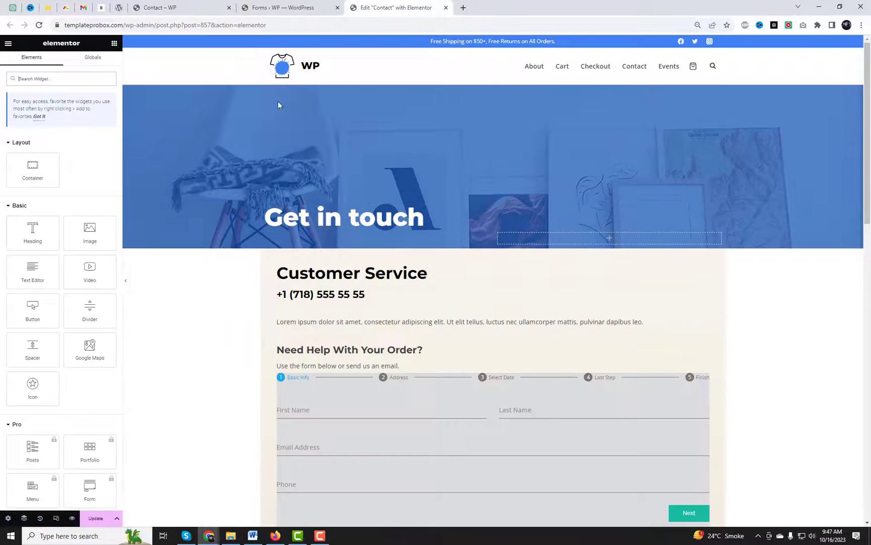
pyautogui.click(98, 518)
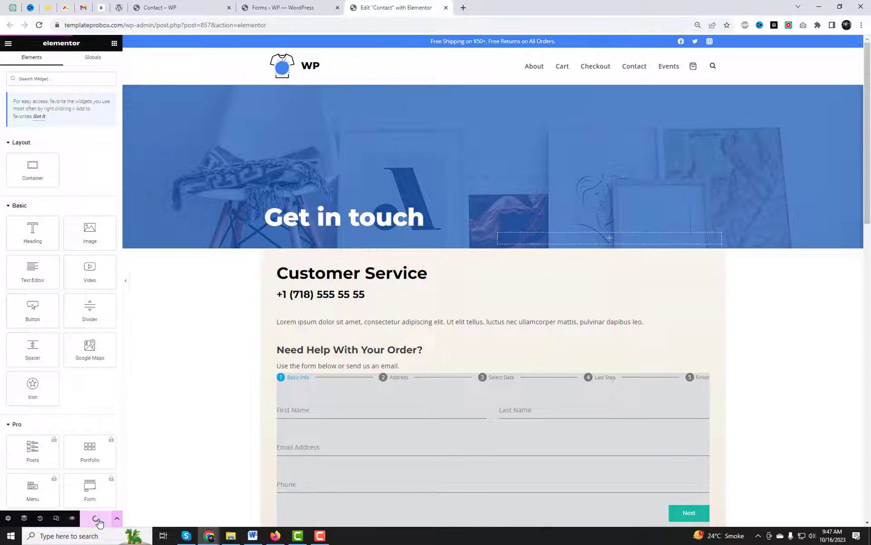
pyautogui.click(184, 7)
pyautogui.click(106, 25)
pyautogui.press('Return')
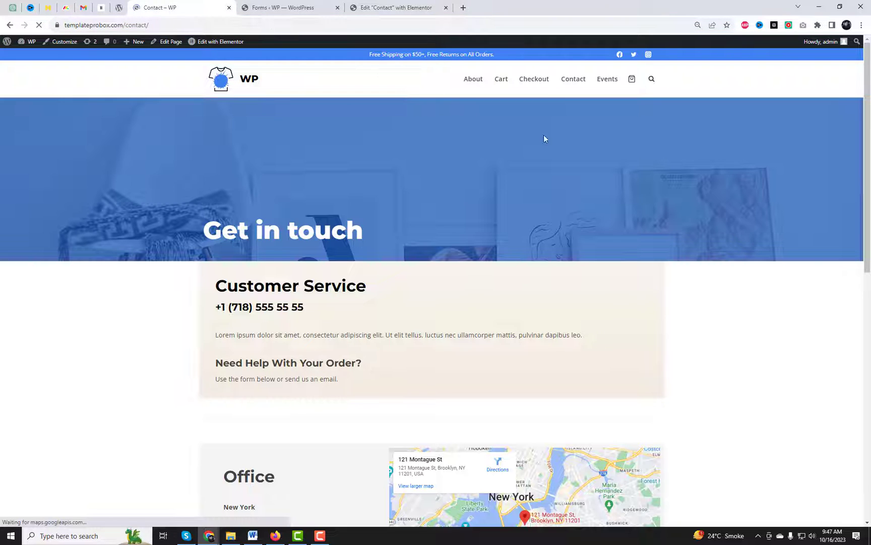
# Step: Scroll to the form and enter the first and last name
pyautogui.scroll(-5, 681, 327)
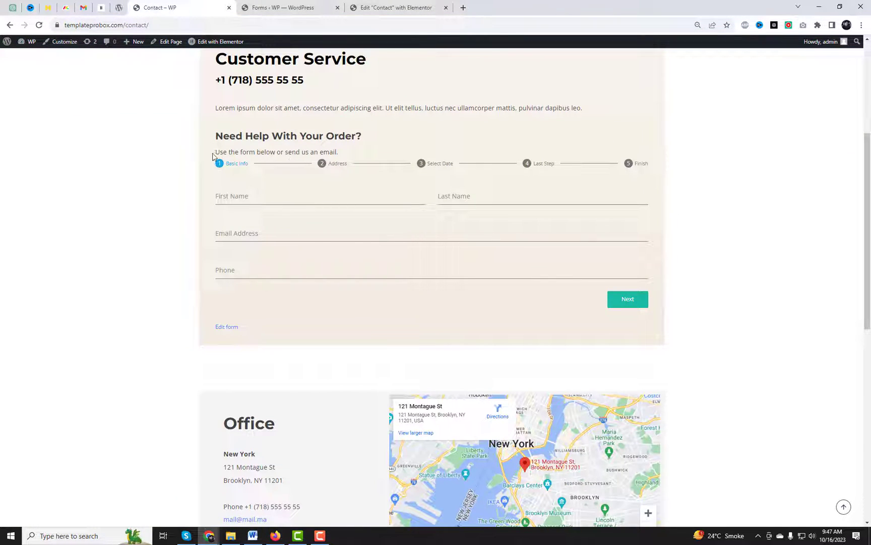
pyautogui.moveTo(217, 152); pyautogui.dragTo(343, 153)
pyautogui.click(340, 176)
pyautogui.click(256, 194)
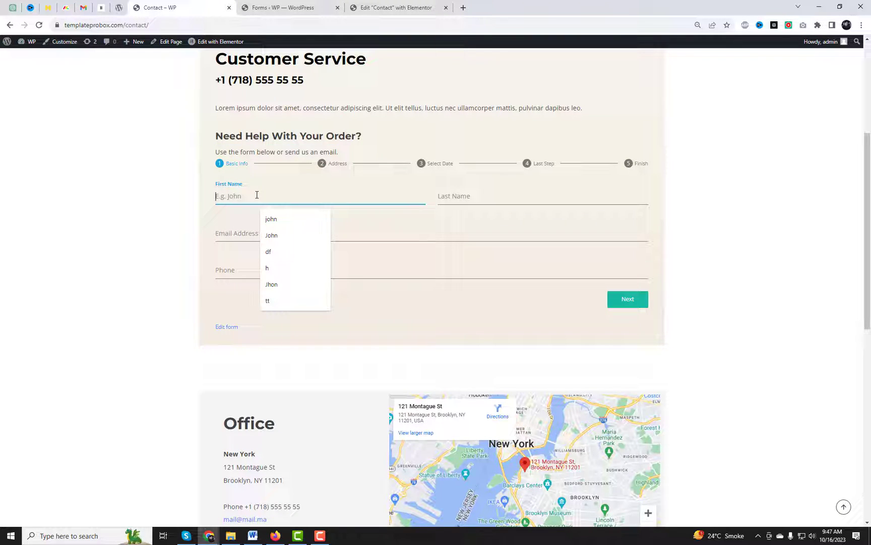
pyautogui.write('J')
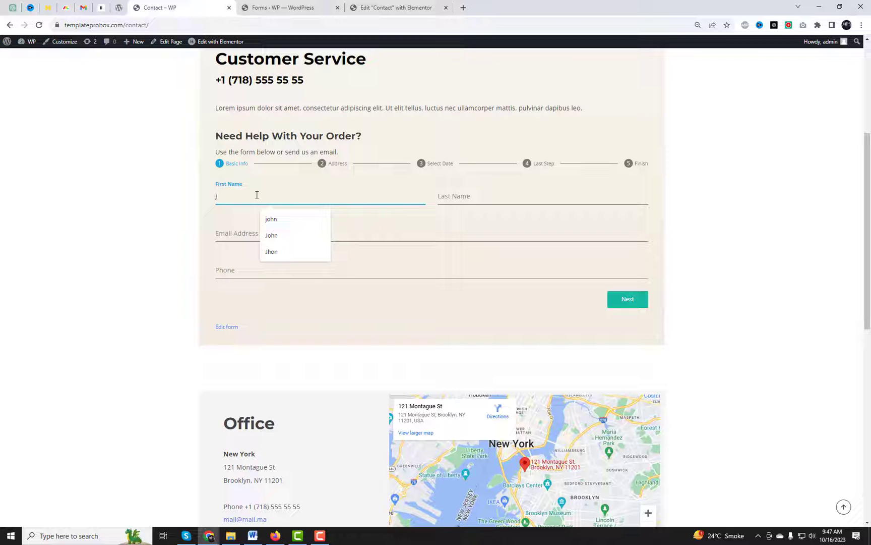
pyautogui.write('ohn')
pyautogui.press('Tab')
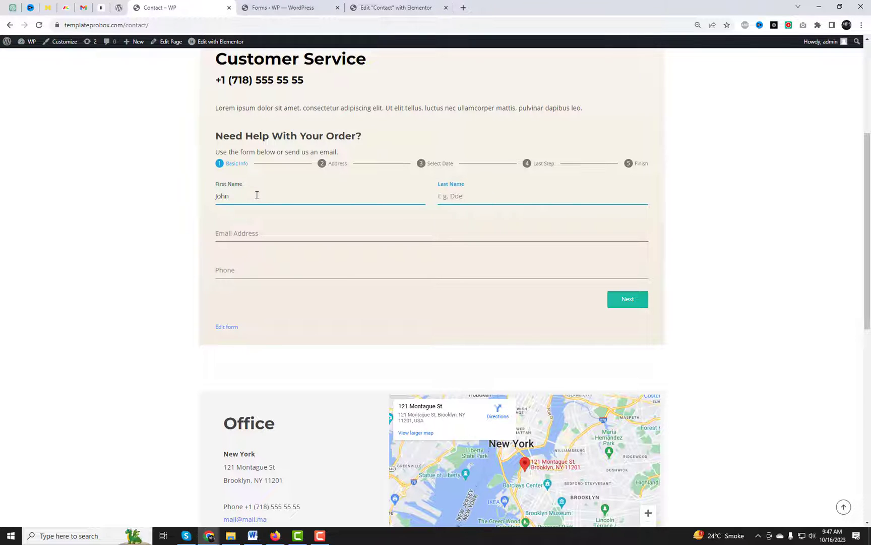
pyautogui.write('Doe')
# Step: Enter the e-mail address and phone number, then advance to the Address step
pyautogui.press('Tab')
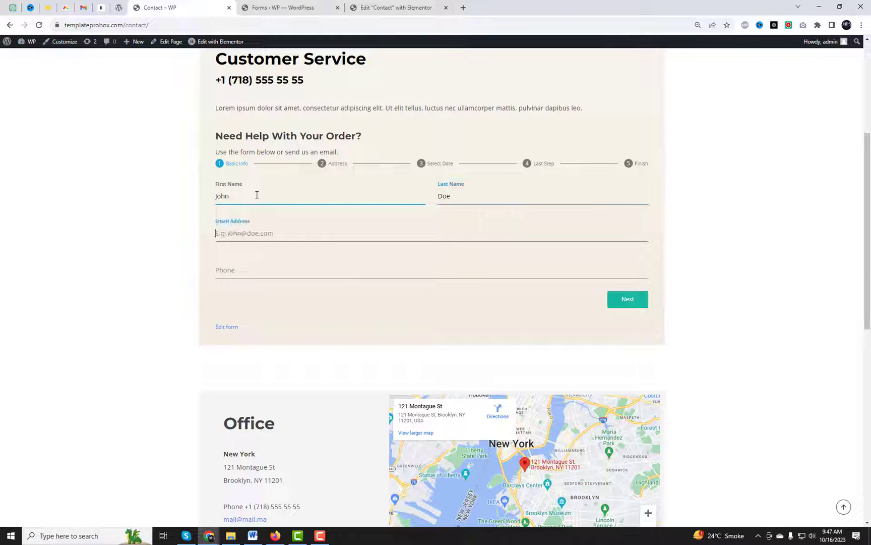
pyautogui.press('Tab')
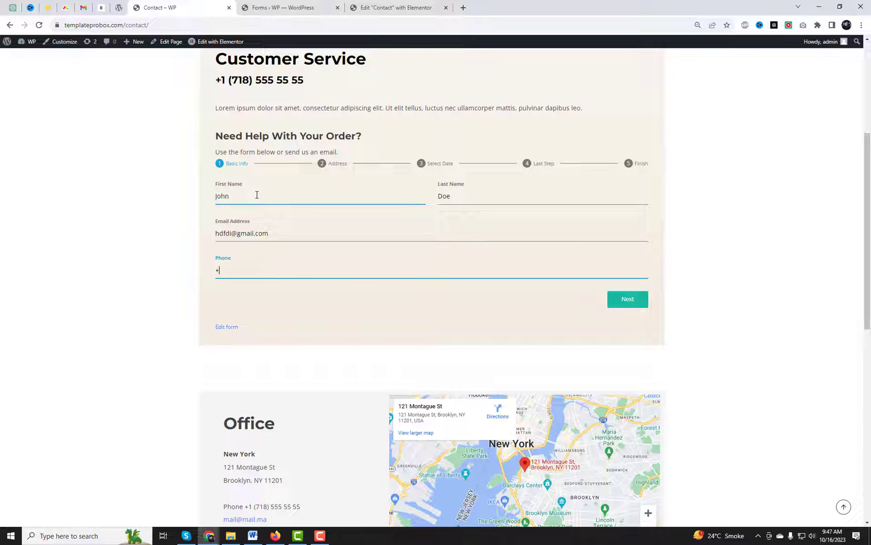
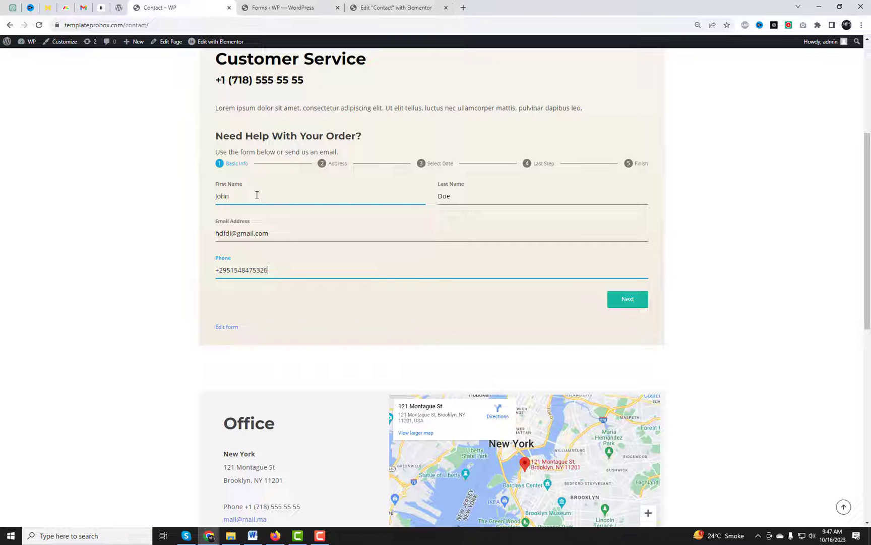
pyautogui.click(628, 298)
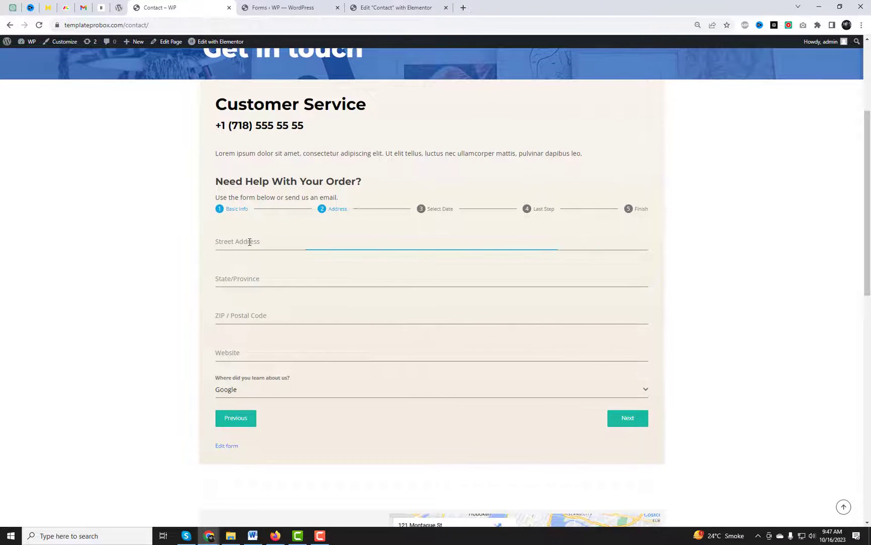
# Step: Fill in the street address, state/province and ZIP code fields
pyautogui.click(284, 241)
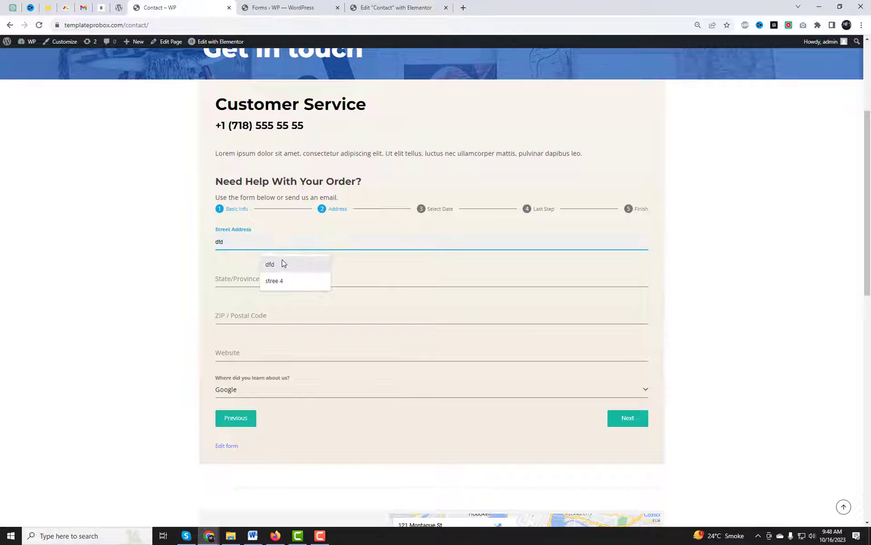
pyautogui.click(278, 280)
pyautogui.click(256, 279)
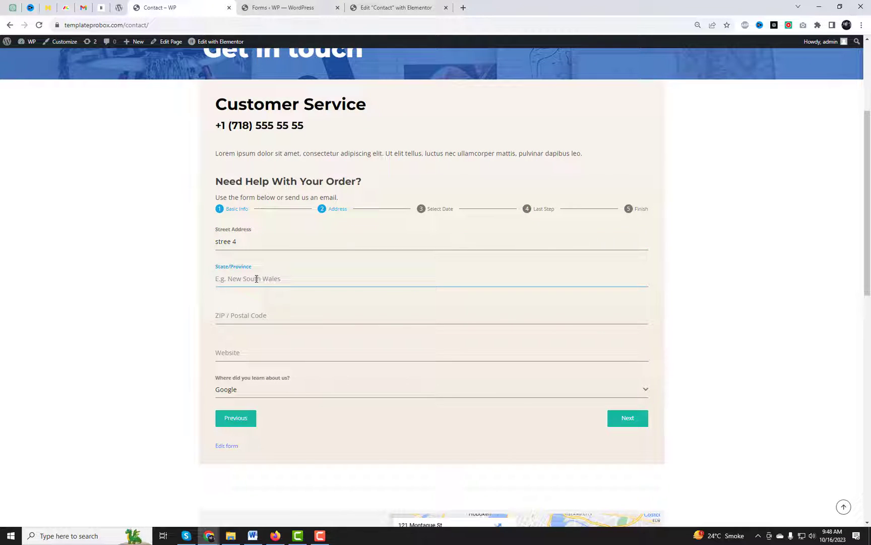
pyautogui.write('s')
pyautogui.click(256, 315)
pyautogui.write('8997')
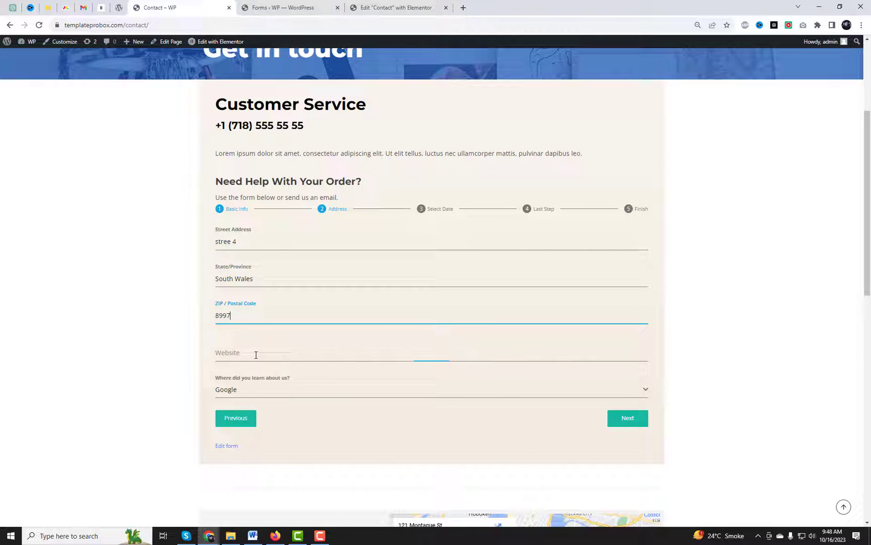
# Step: Add the suggested website, choose 'From friends' as the referral source, and go to Select Date
pyautogui.click(255, 353)
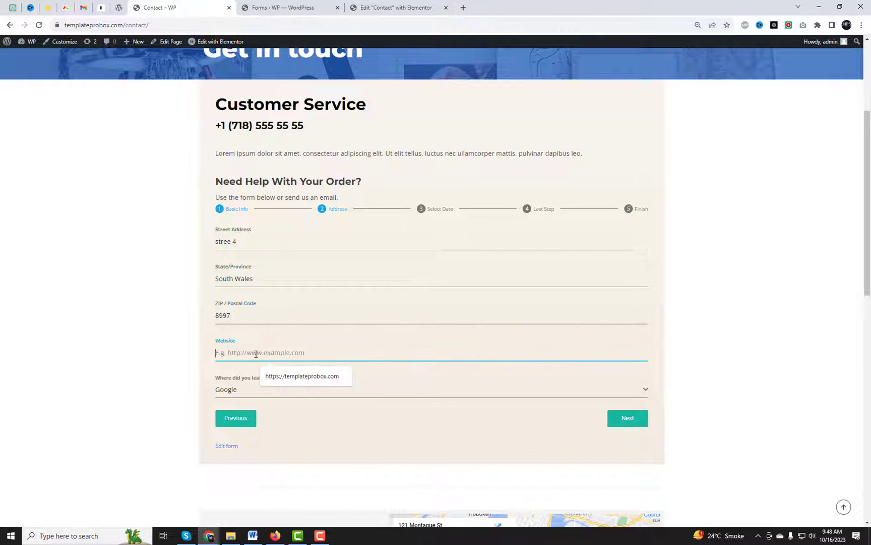
pyautogui.click(126, 25)
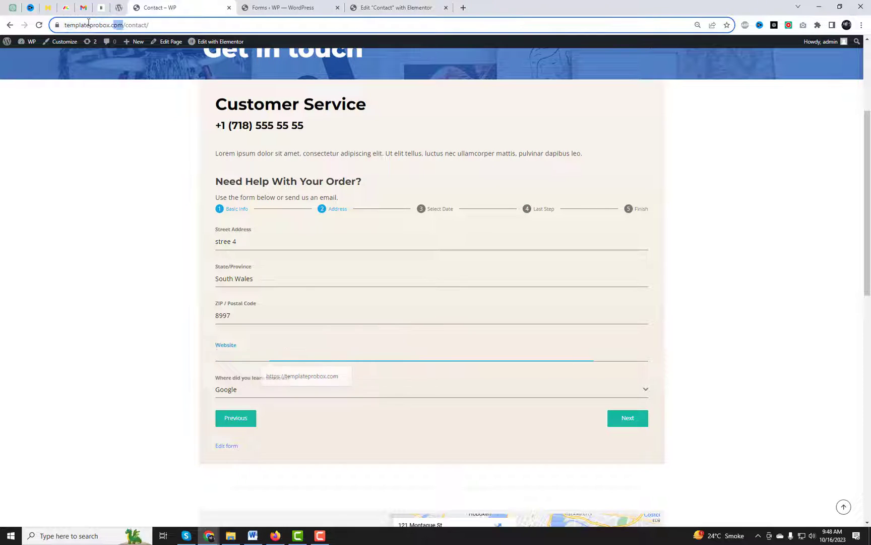
pyautogui.click(230, 354)
pyautogui.click(302, 376)
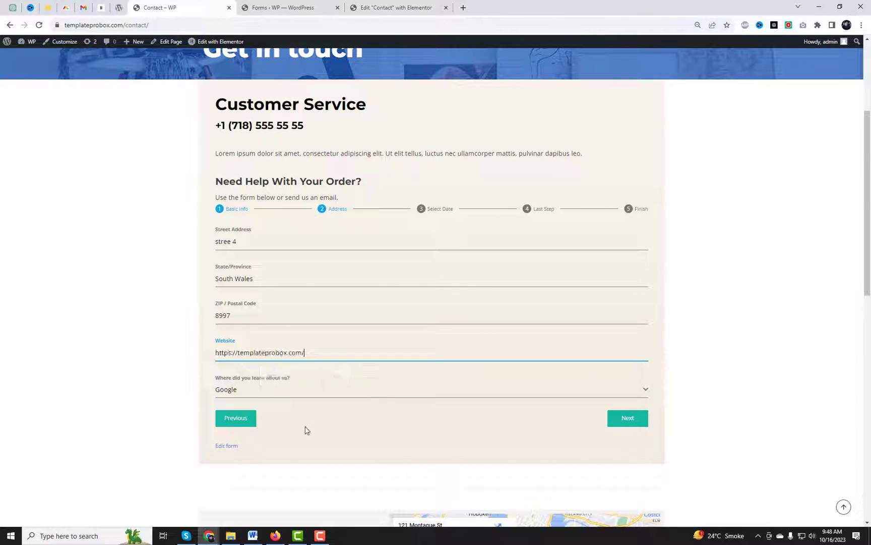
pyautogui.click(272, 398)
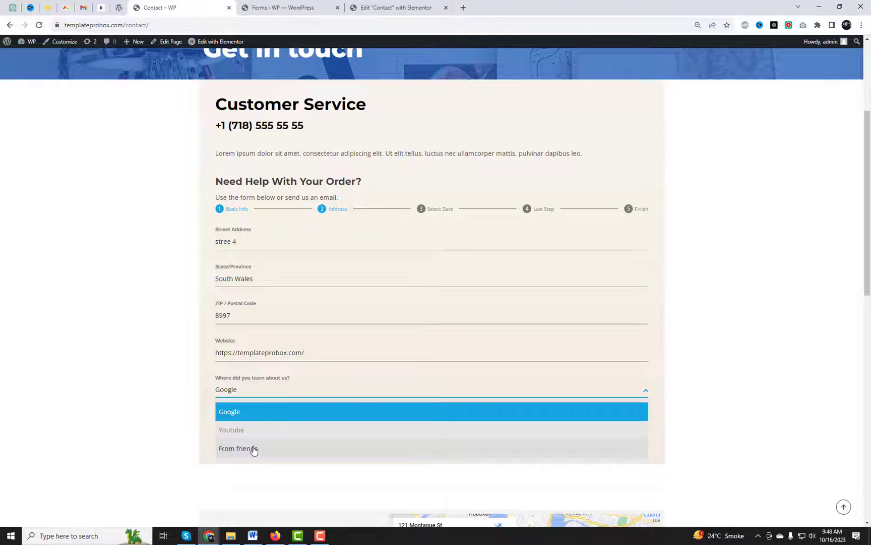
pyautogui.click(253, 448)
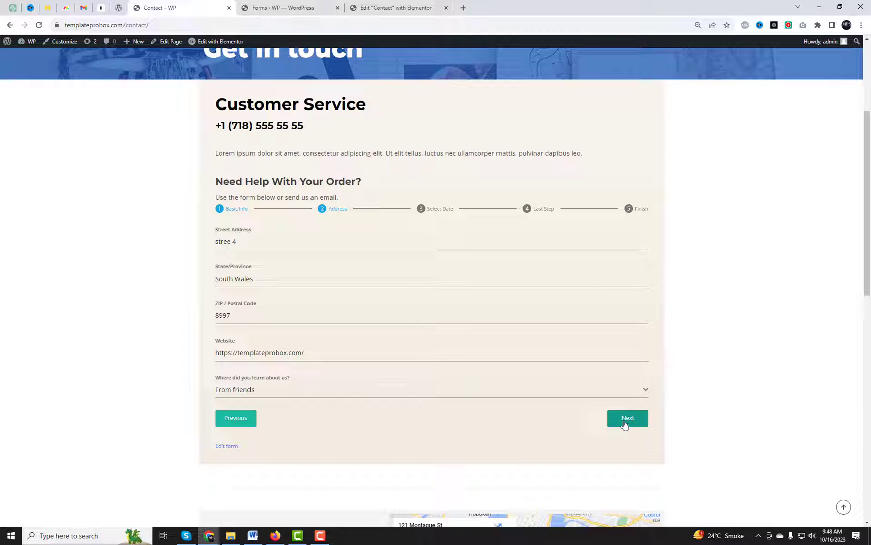
pyautogui.click(625, 418)
pyautogui.click(248, 189)
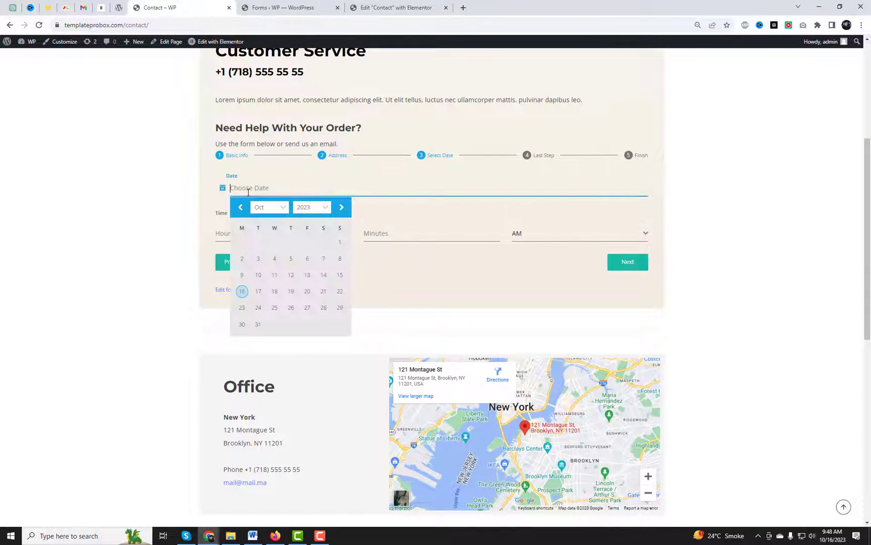
# Step: Set the date to October 19, 2023 and the time to PM with 6 minutes
pyautogui.click(291, 290)
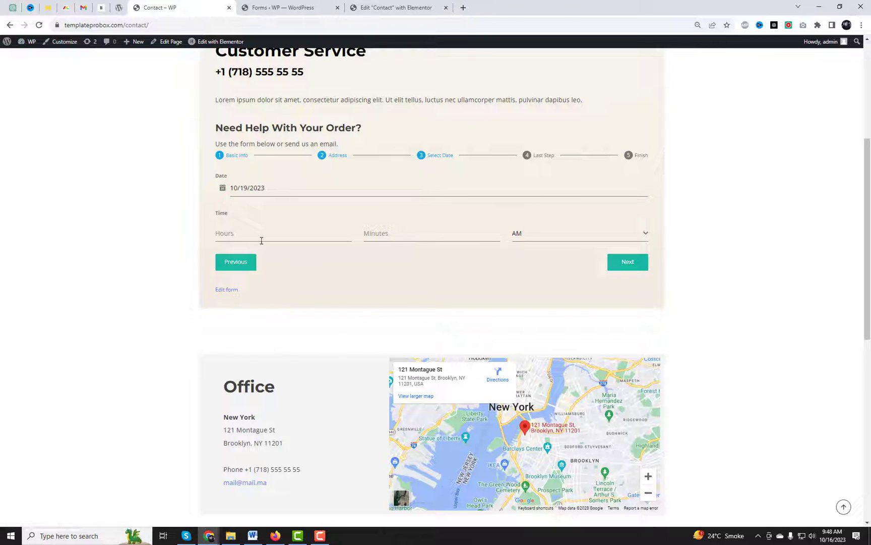
pyautogui.click(263, 232)
pyautogui.click(477, 233)
pyautogui.write('6')
pyautogui.click(646, 236)
pyautogui.click(564, 274)
pyautogui.click(390, 231)
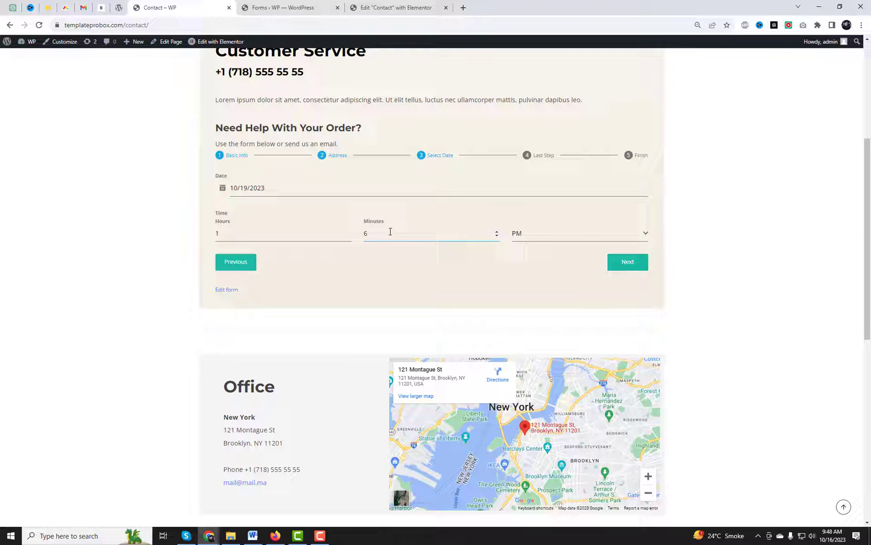
pyautogui.click(342, 234)
pyautogui.click(500, 236)
# Step: Write the final message, submit the form, and highlight the thank-you confirmation
pyautogui.click(612, 267)
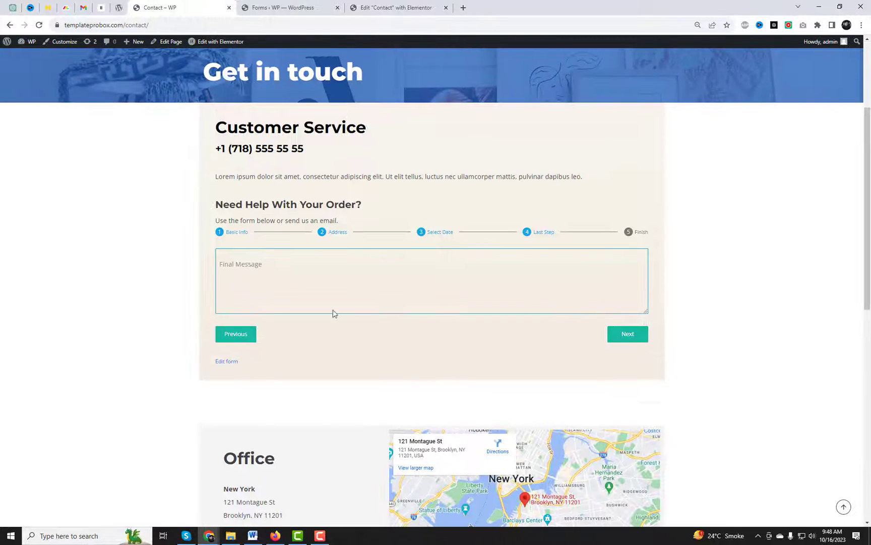
pyautogui.click(317, 286)
pyautogui.write('This is final message.........')
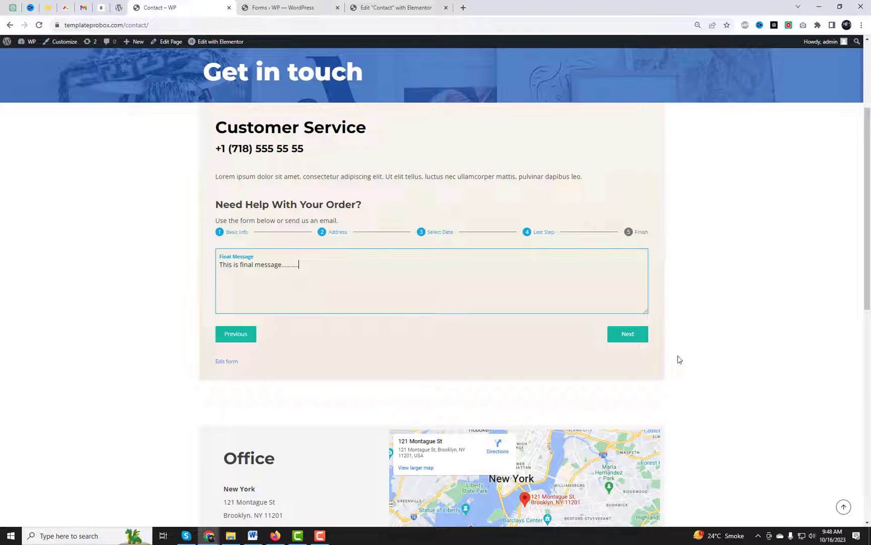
pyautogui.click(628, 334)
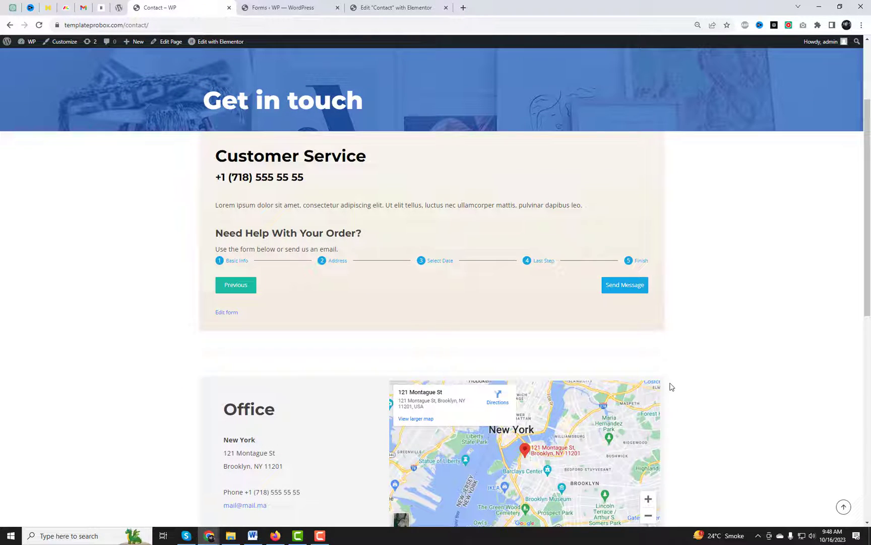
pyautogui.click(626, 289)
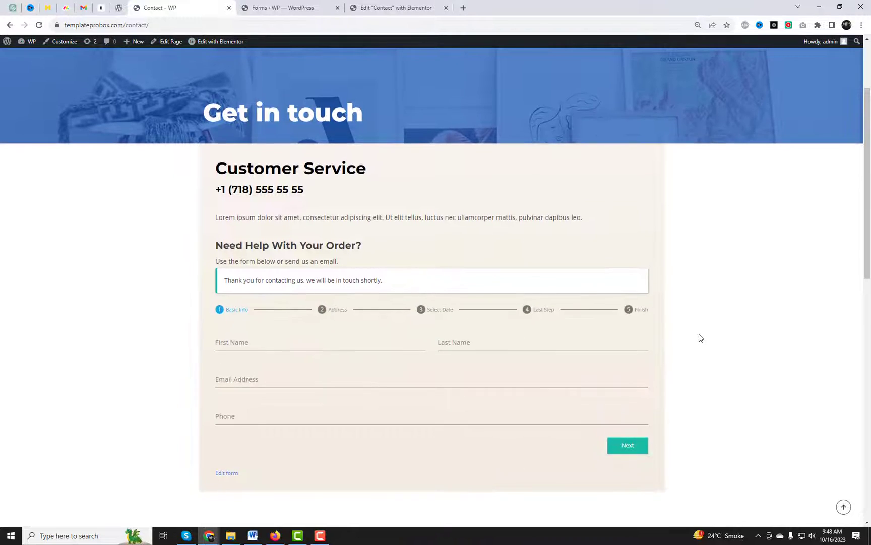
pyautogui.moveTo(226, 218); pyautogui.dragTo(358, 216)
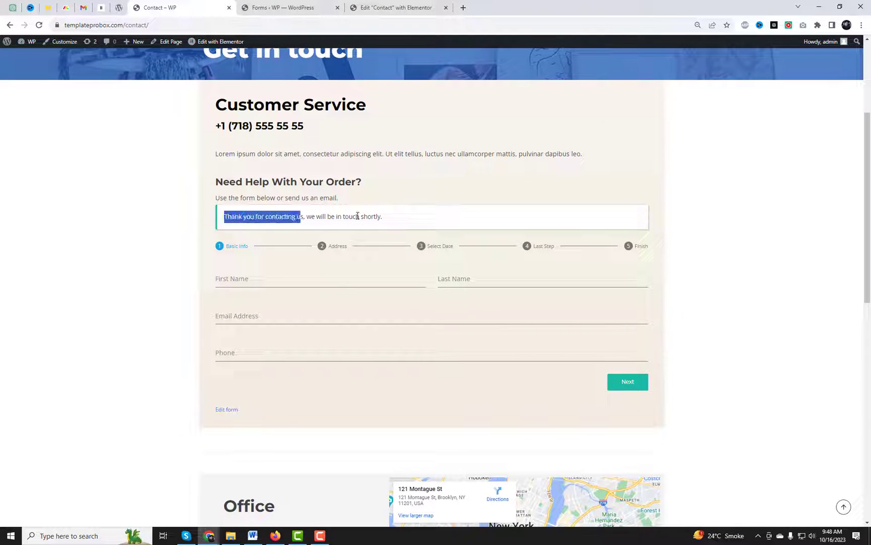